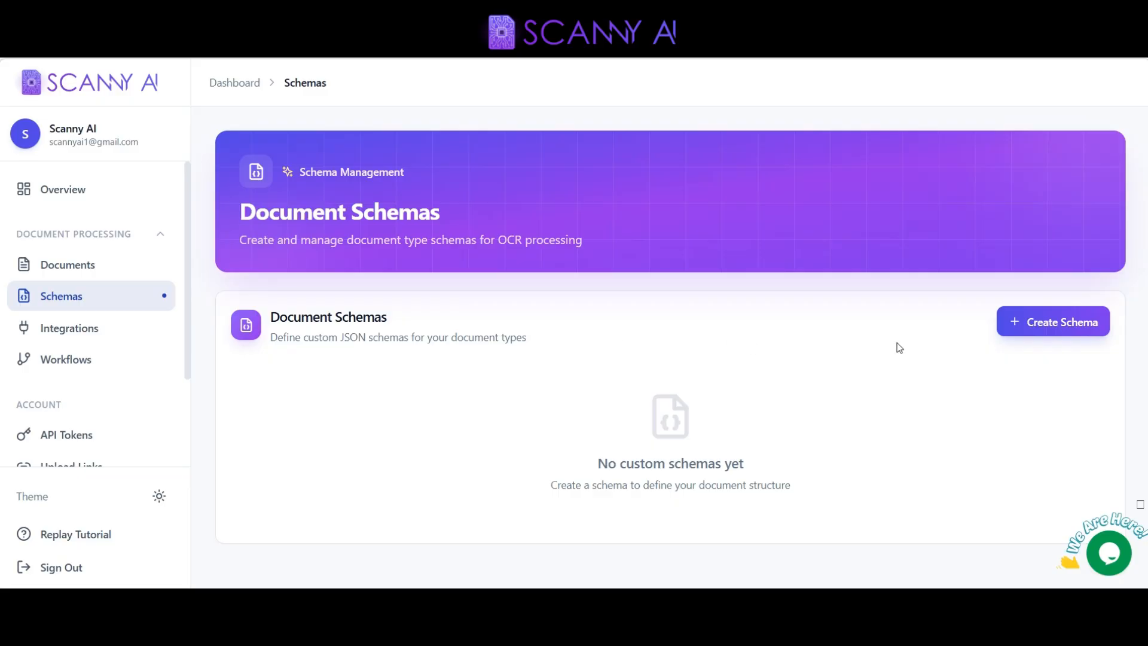
Start a new document schema and go to the first field's name box.
{"action": "left_click", "coordinate": [1052, 322]}
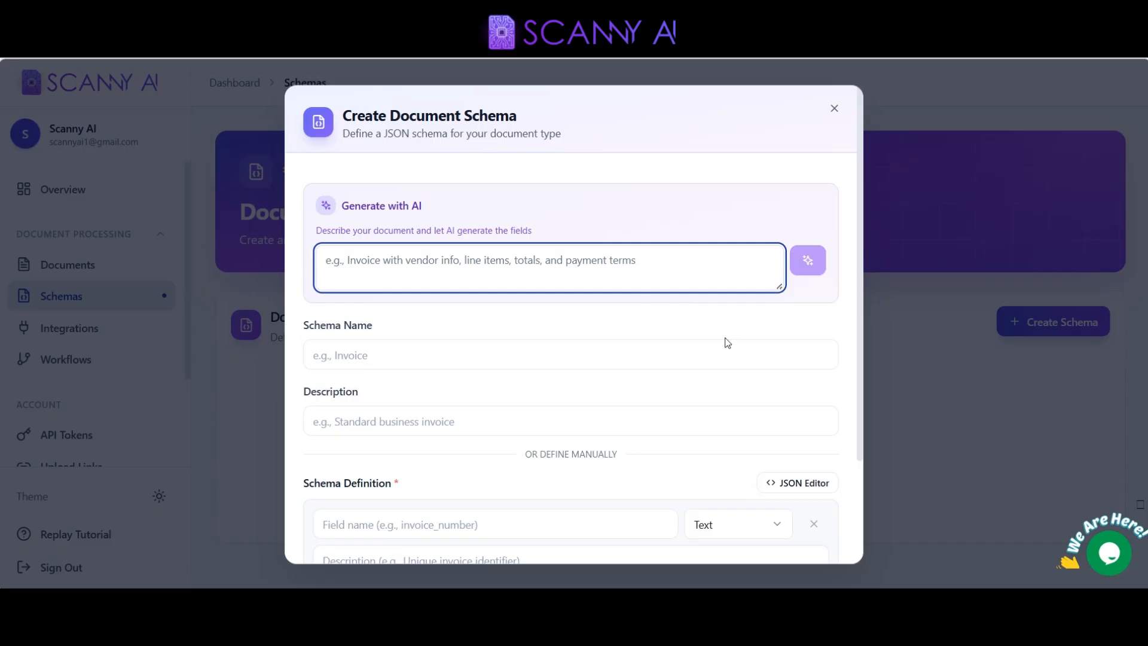
{"action": "scroll", "coordinate": [726, 340], "scroll_direction": "down", "scroll_amount": 1}
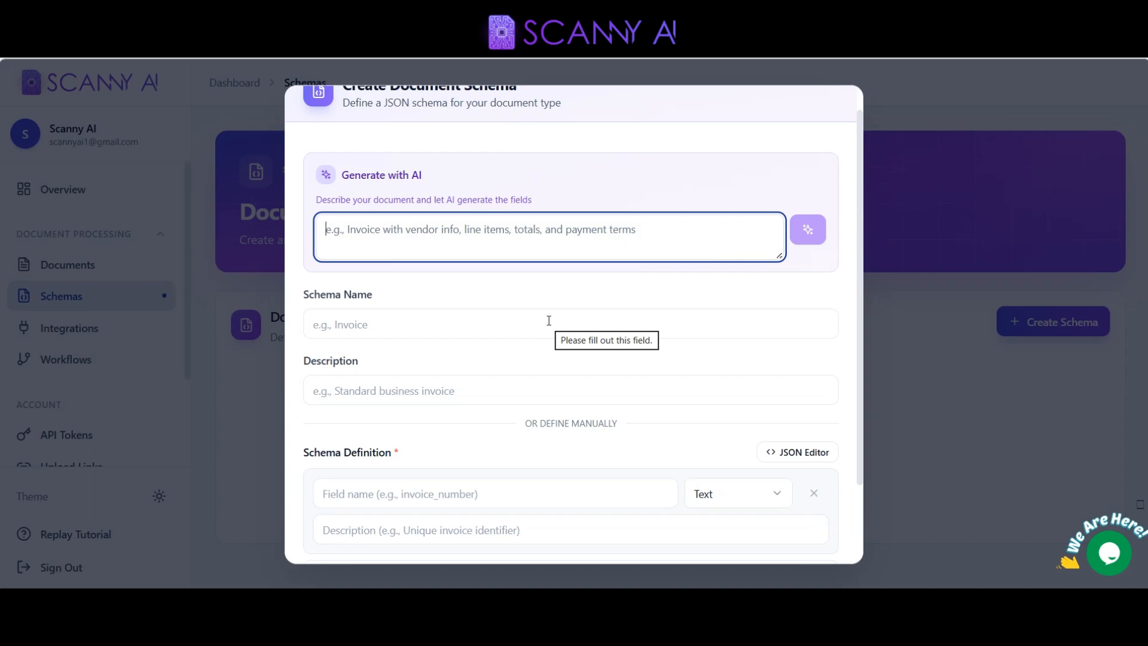
{"action": "scroll", "coordinate": [549, 321], "scroll_direction": "down", "scroll_amount": 1}
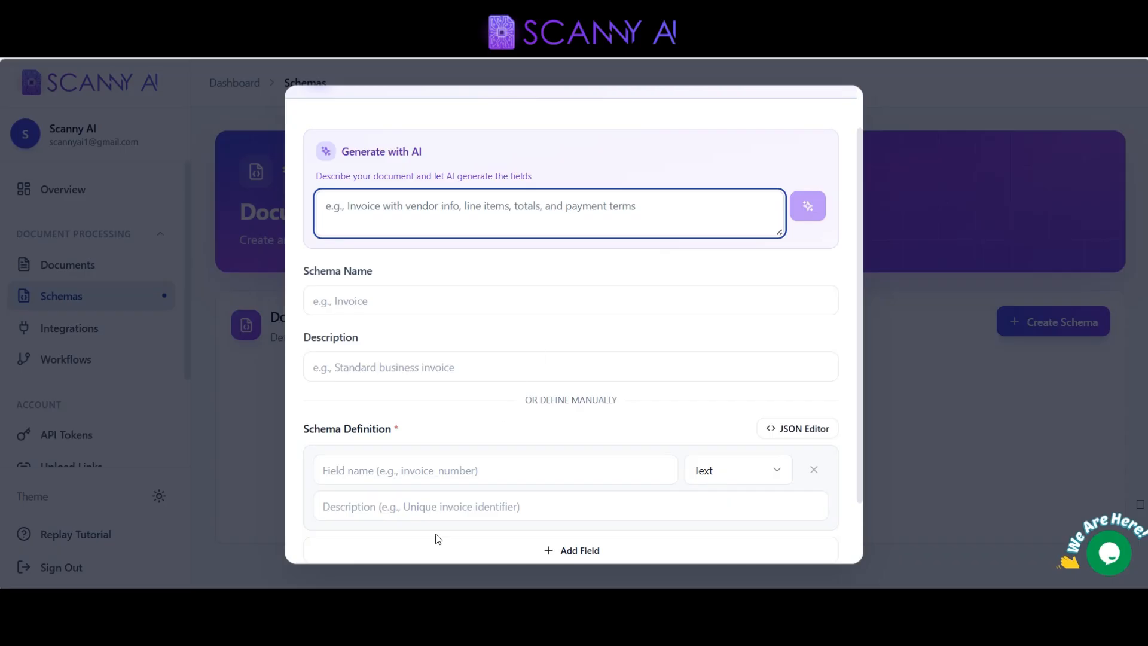
{"action": "left_click", "coordinate": [494, 483]}
Name the first field 'first name' and describe it as the person's first name.
{"action": "type", "text": "first name"}
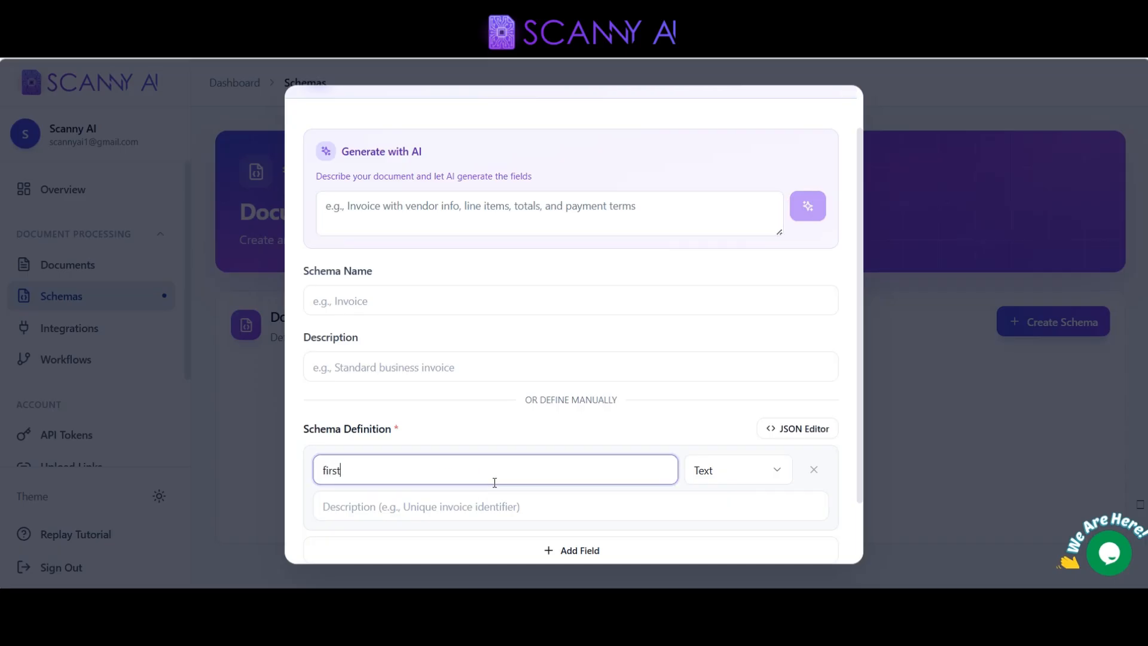
{"action": "scroll", "coordinate": [479, 472], "scroll_direction": "down", "scroll_amount": 1}
{"action": "left_click", "coordinate": [451, 456]}
{"action": "type", "text": "t"}
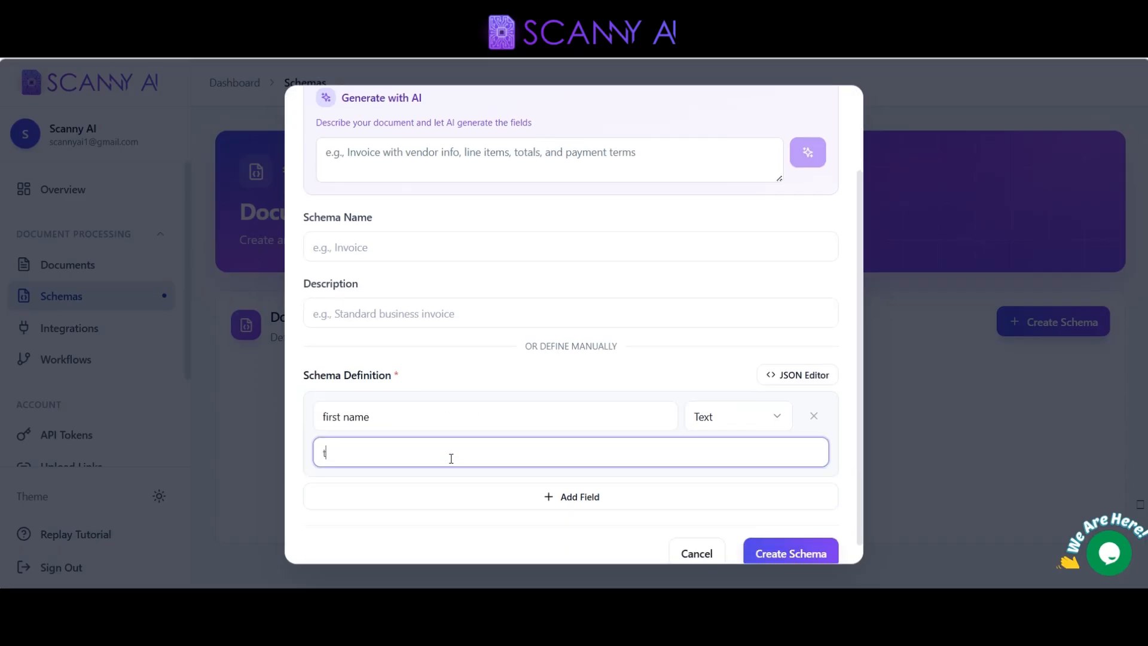
{"action": "type", "text": "his is the first name of the person"}
{"action": "scroll", "coordinate": [452, 457], "scroll_direction": "down", "scroll_amount": 1}
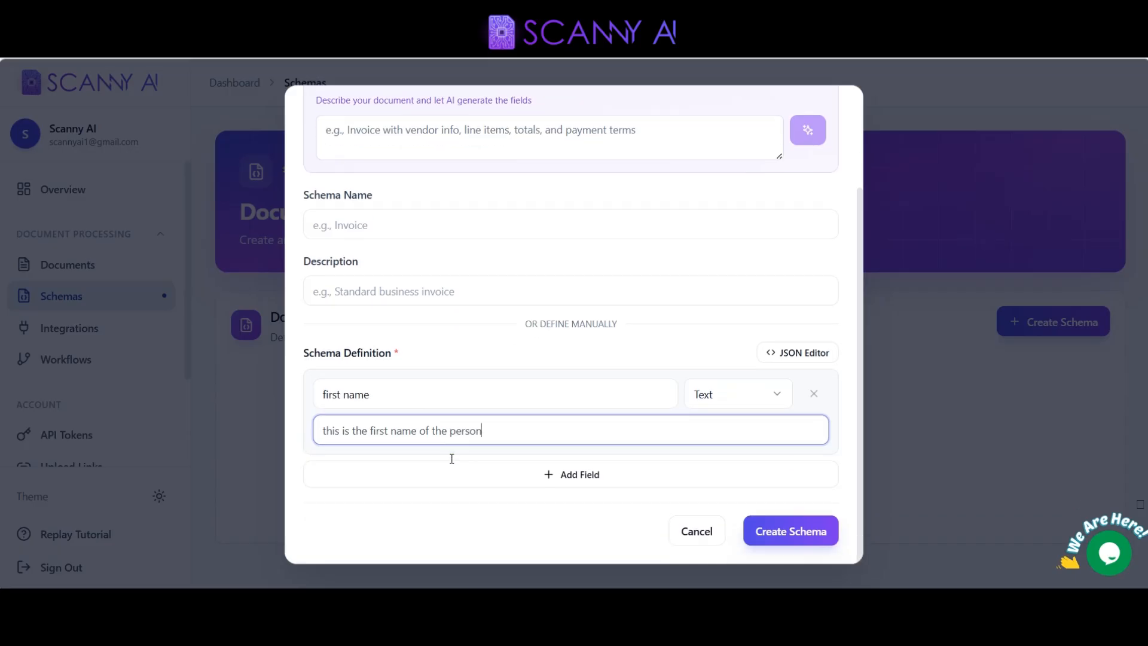
{"action": "triple_click", "coordinate": [428, 395]}
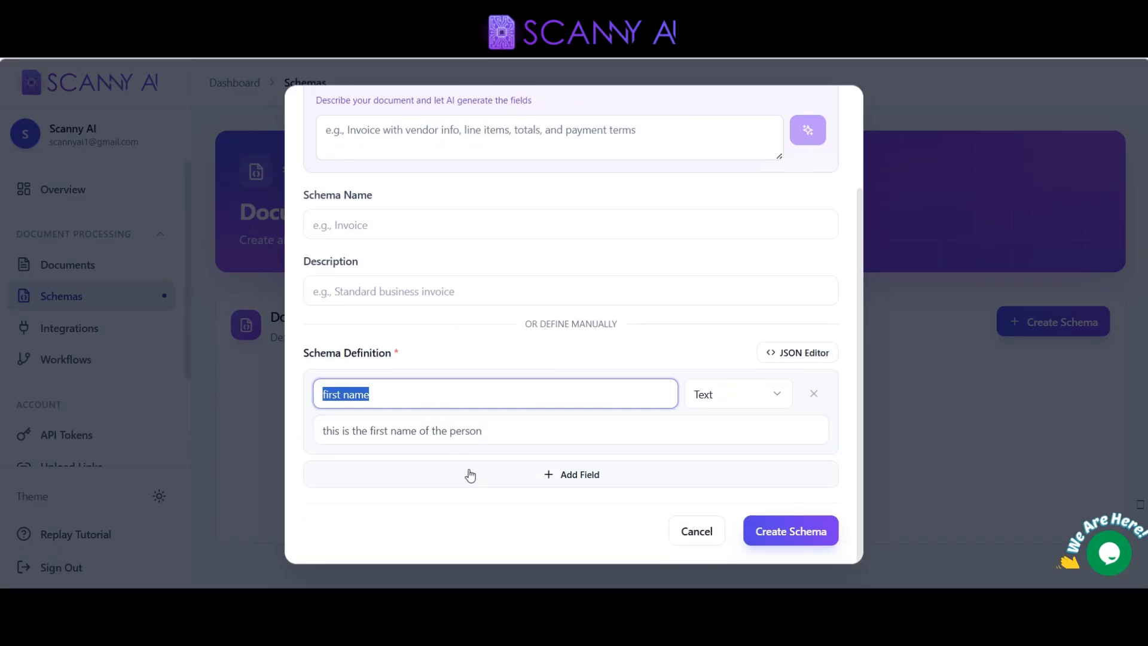
Add a 'date of birth' field described as the person's date of birth in the passport.
{"action": "left_click", "coordinate": [469, 474]}
{"action": "scroll", "coordinate": [407, 506], "scroll_direction": "down", "scroll_amount": 3}
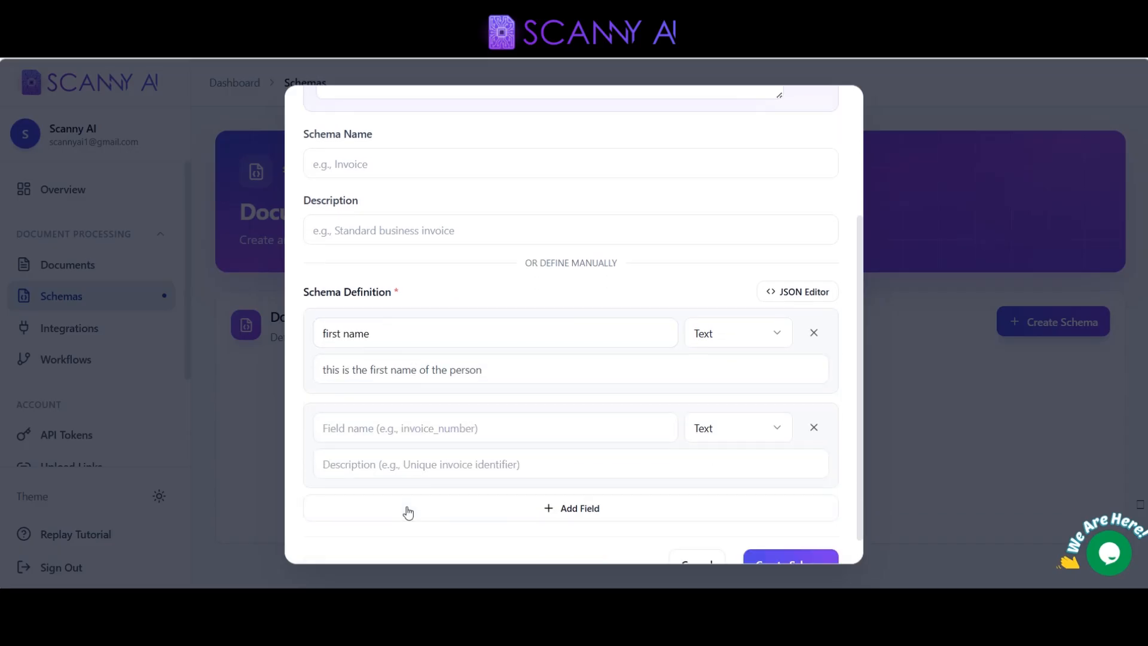
{"action": "left_click", "coordinate": [380, 432]}
{"action": "type", "text": "date o"}
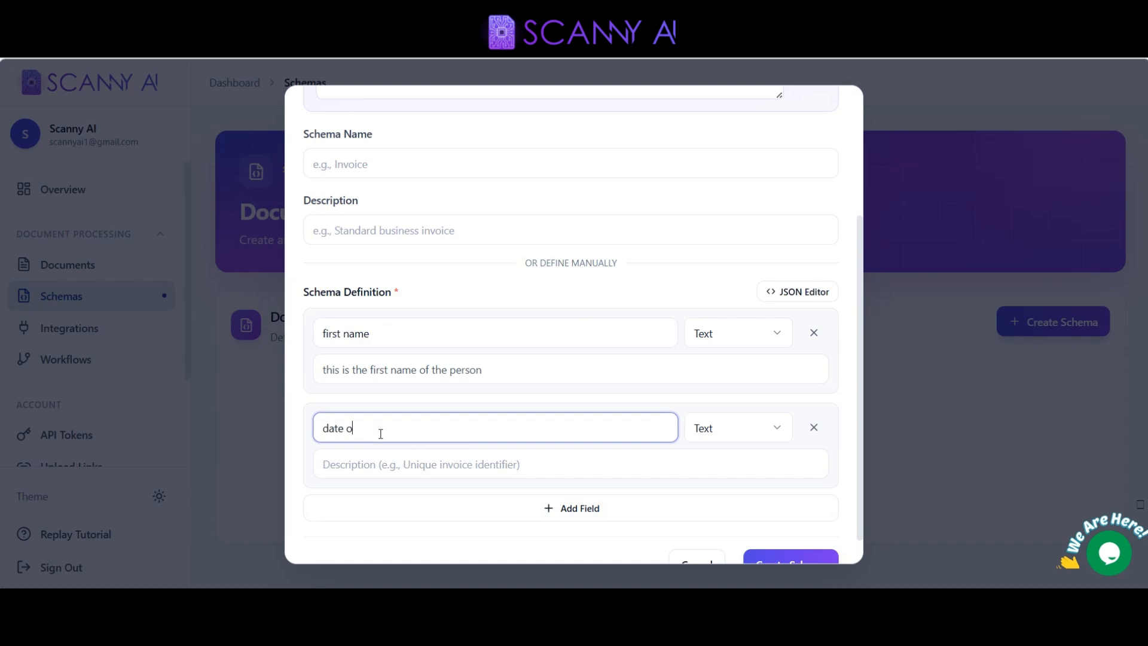
{"action": "type", "text": "f birth"}
{"action": "left_click", "coordinate": [377, 467]}
{"action": "type", "text": "the dat"}
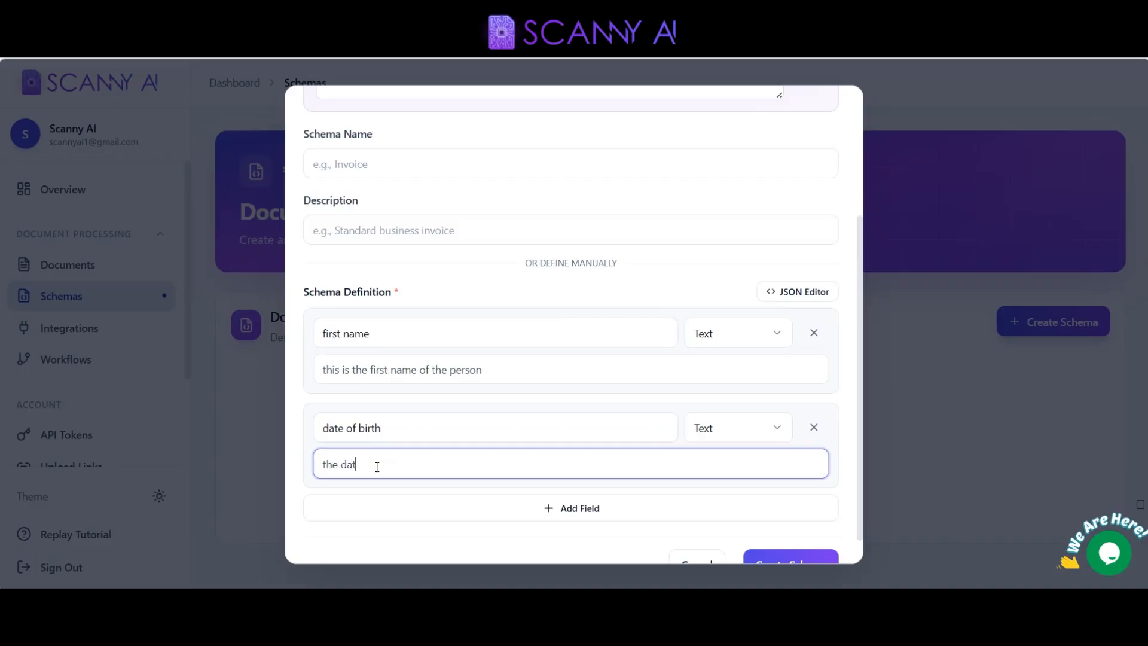
{"action": "type", "text": "e of birth for the person in the passw"}
{"action": "type", "text": "ort"}
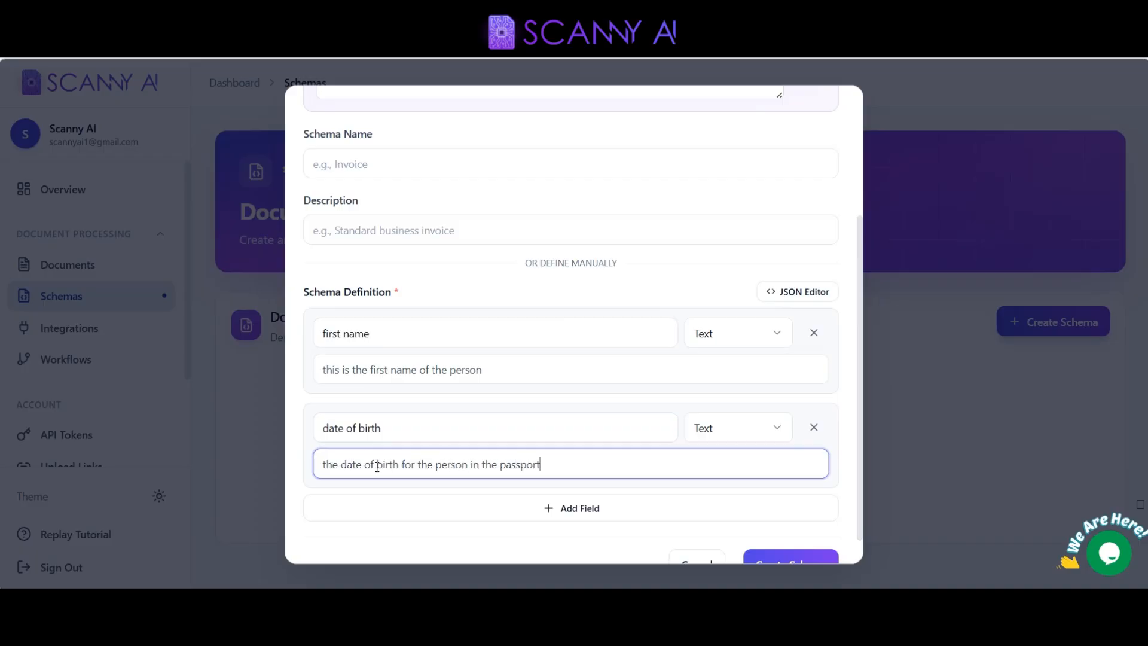
Add an 'Address' field describing where the person lives, then submit the schema.
{"action": "left_click", "coordinate": [571, 508]}
{"action": "type", "text": "Address"}
{"action": "key", "text": "Tab"}
{"action": "key", "text": "Tab"}
{"action": "key", "text": "Tab"}
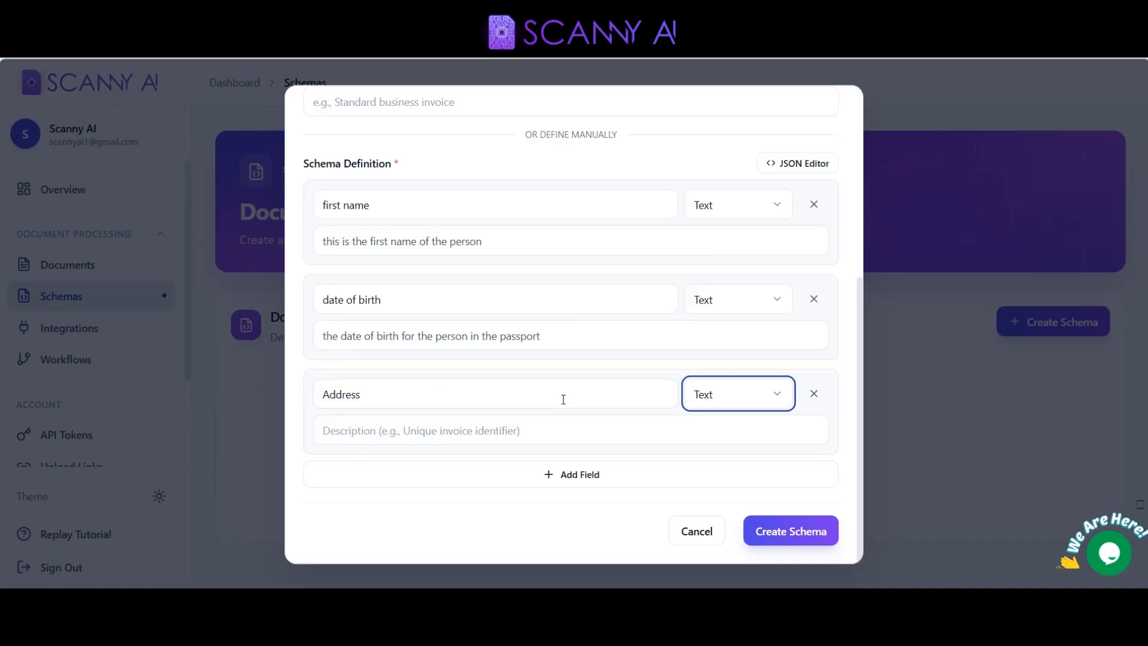
{"action": "type", "text": "the ad"}
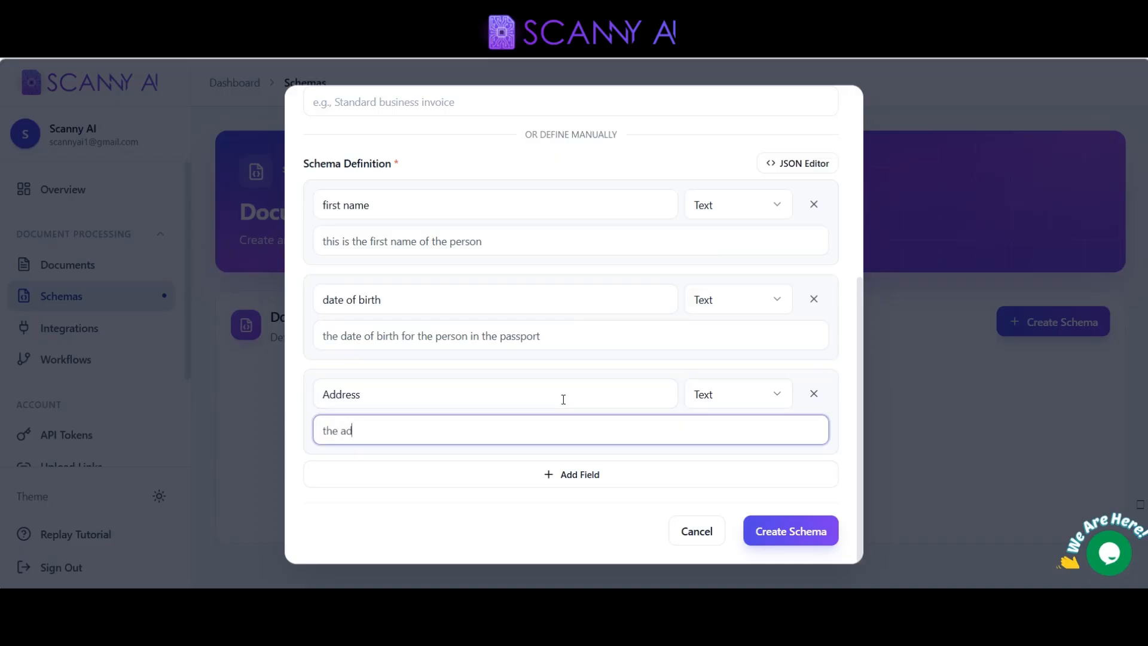
{"action": "type", "text": "dress of the person where he lives n"}
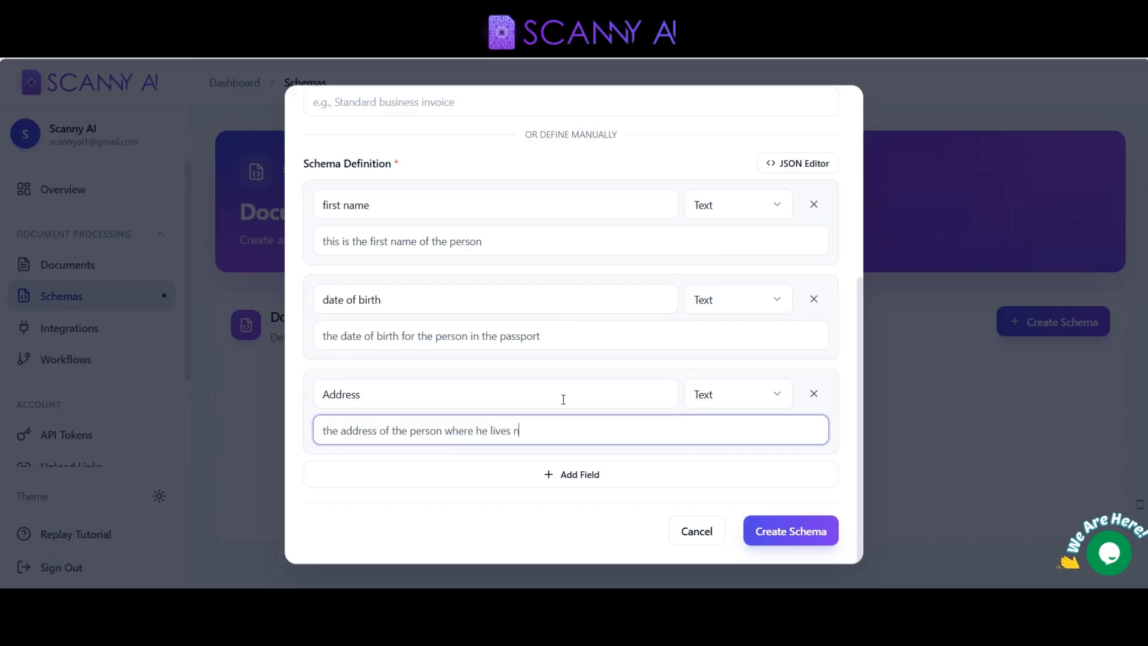
{"action": "key", "text": "Return"}
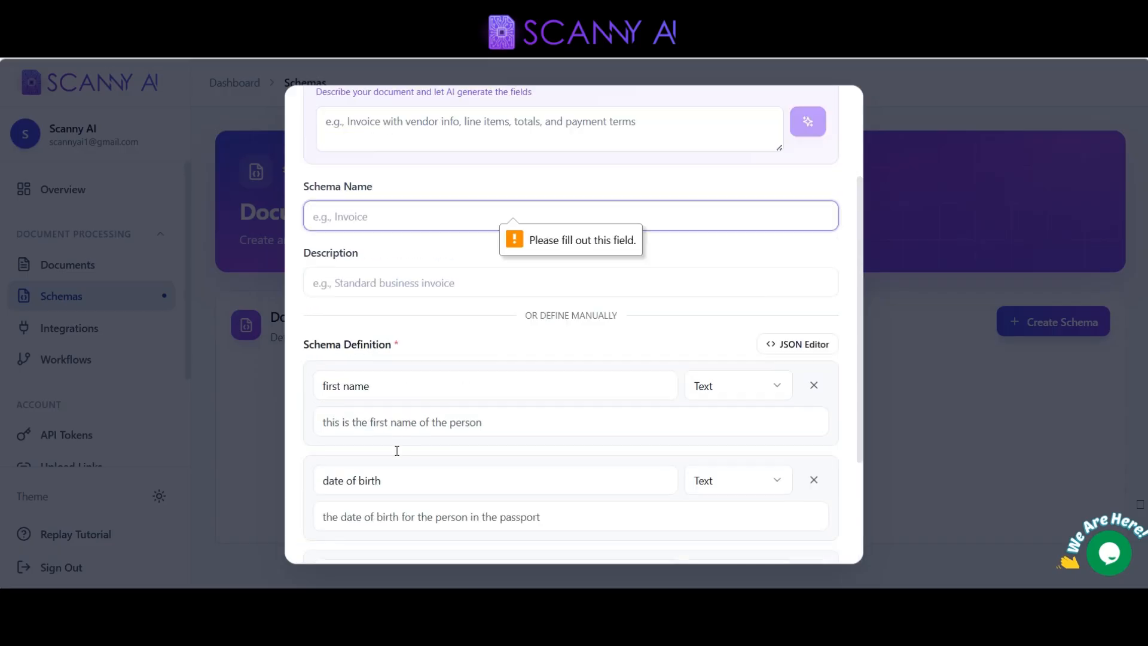
Name the schema 'passport schema', save it, and go to the Documents page.
{"action": "left_click", "coordinate": [429, 350]}
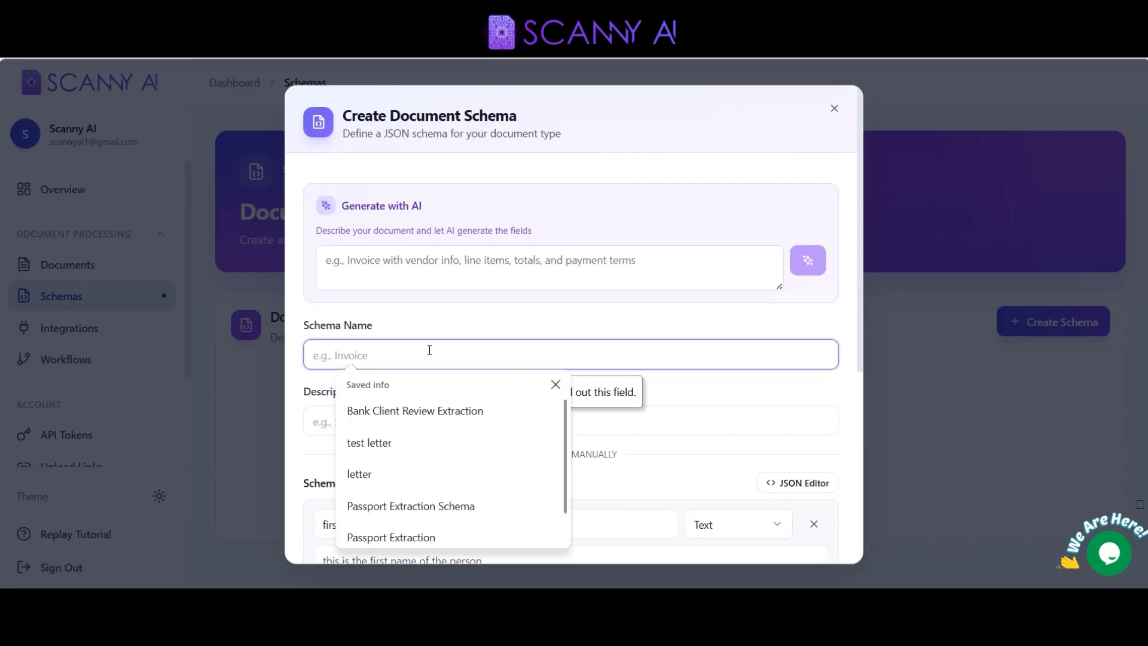
{"action": "type", "text": "passport sche"}
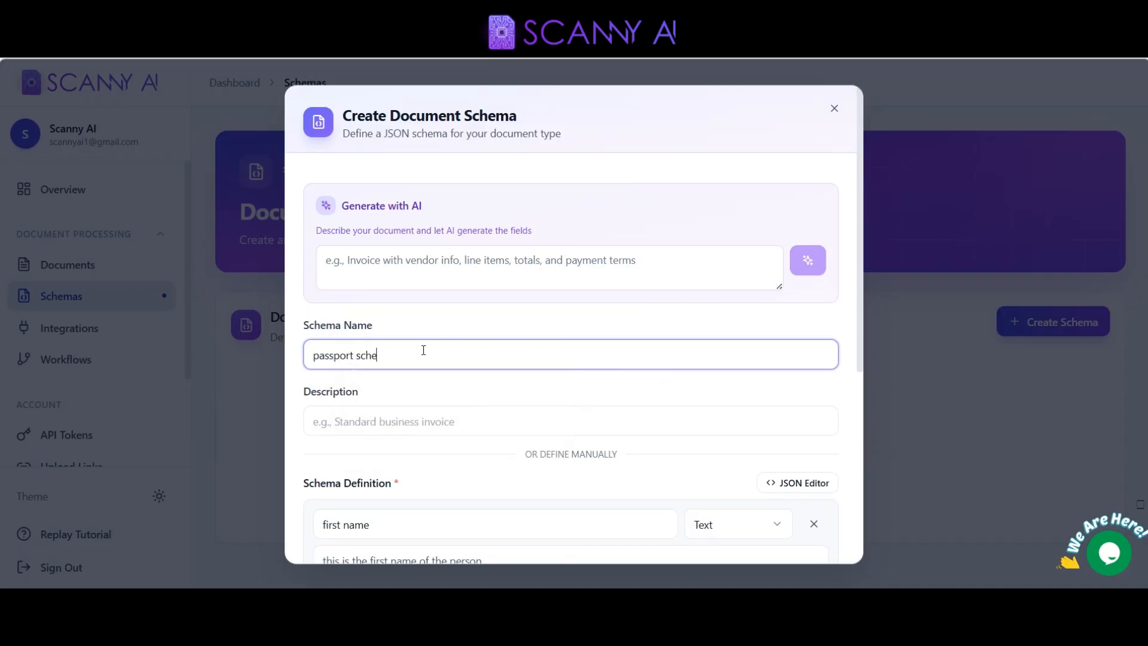
{"action": "type", "text": "ma"}
{"action": "scroll", "coordinate": [423, 351], "scroll_direction": "down", "scroll_amount": 5}
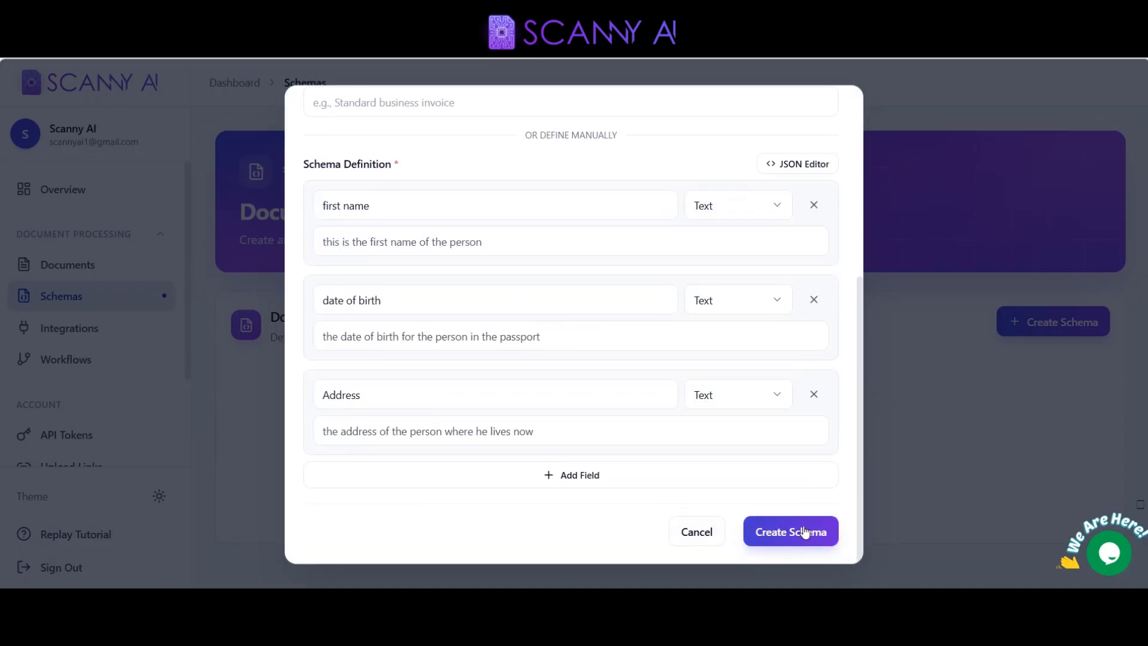
{"action": "left_click", "coordinate": [804, 531]}
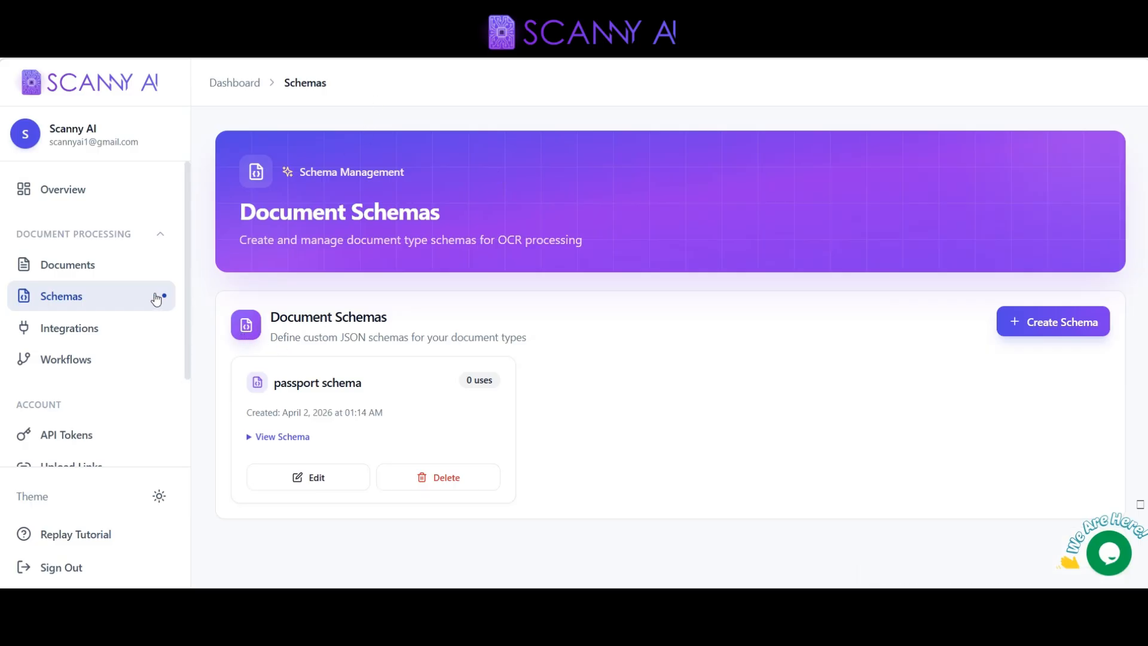
{"action": "left_click", "coordinate": [114, 277]}
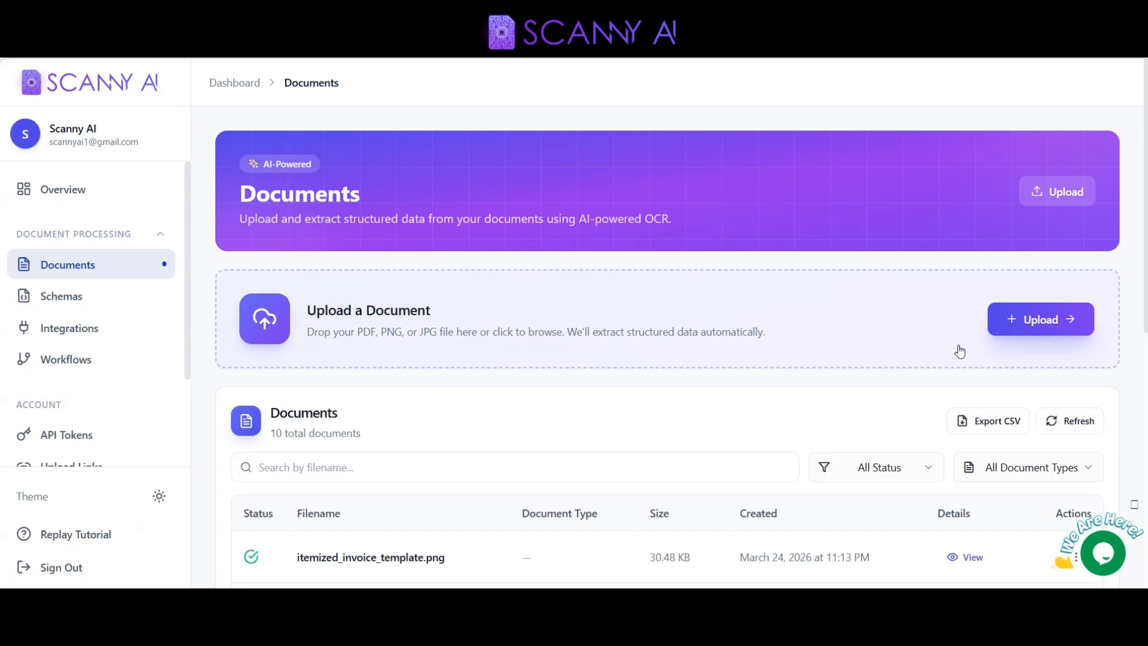
Upload passport.jpg using the passport schema.
{"action": "left_click", "coordinate": [1019, 328]}
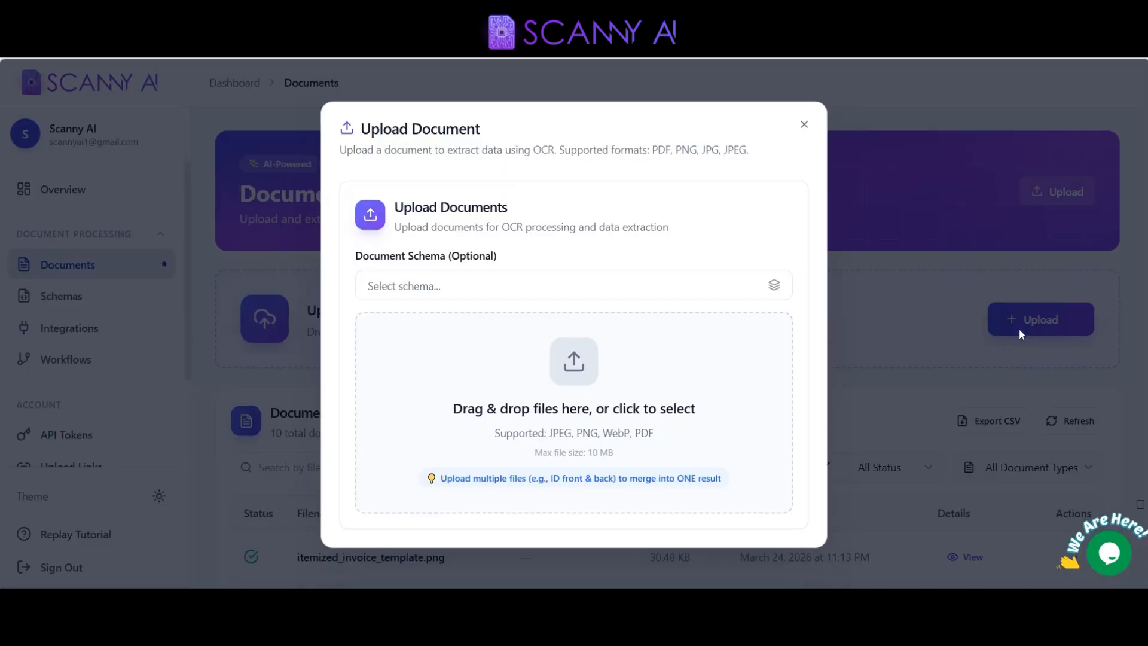
{"action": "left_click", "coordinate": [533, 288]}
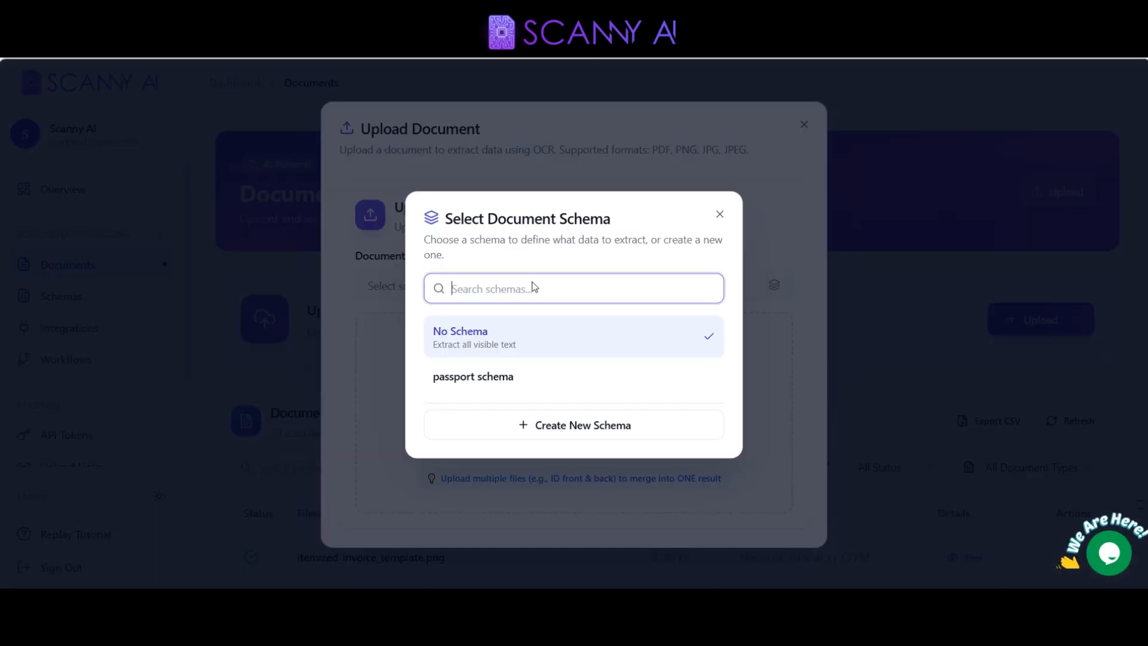
{"action": "left_click", "coordinate": [457, 378]}
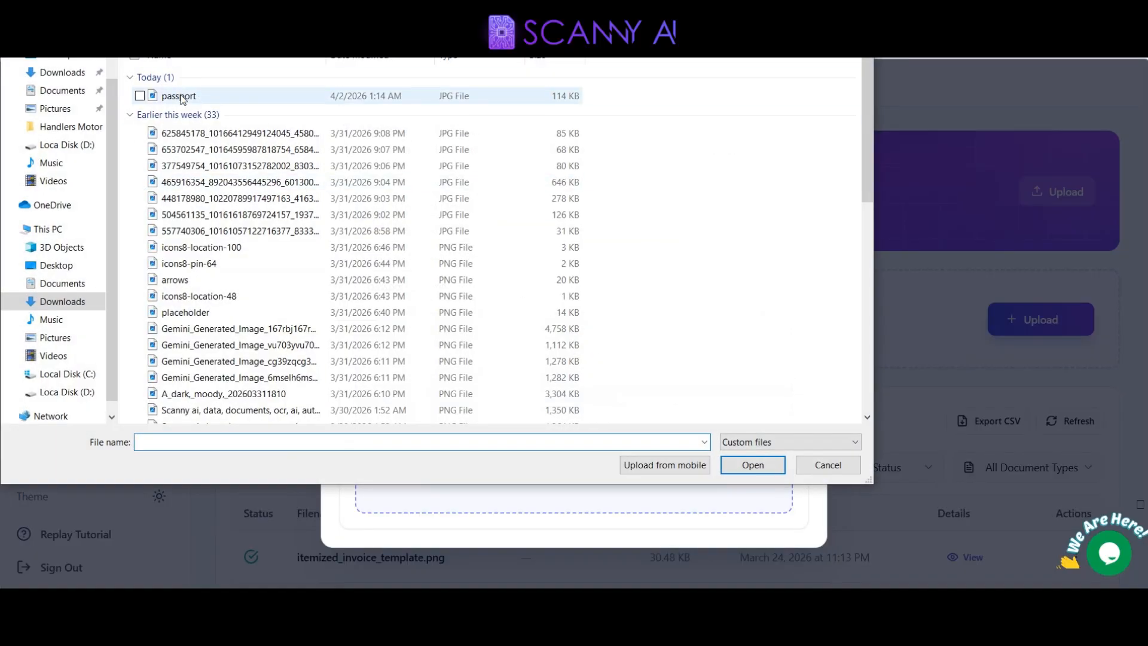
{"action": "double_click", "coordinate": [180, 97]}
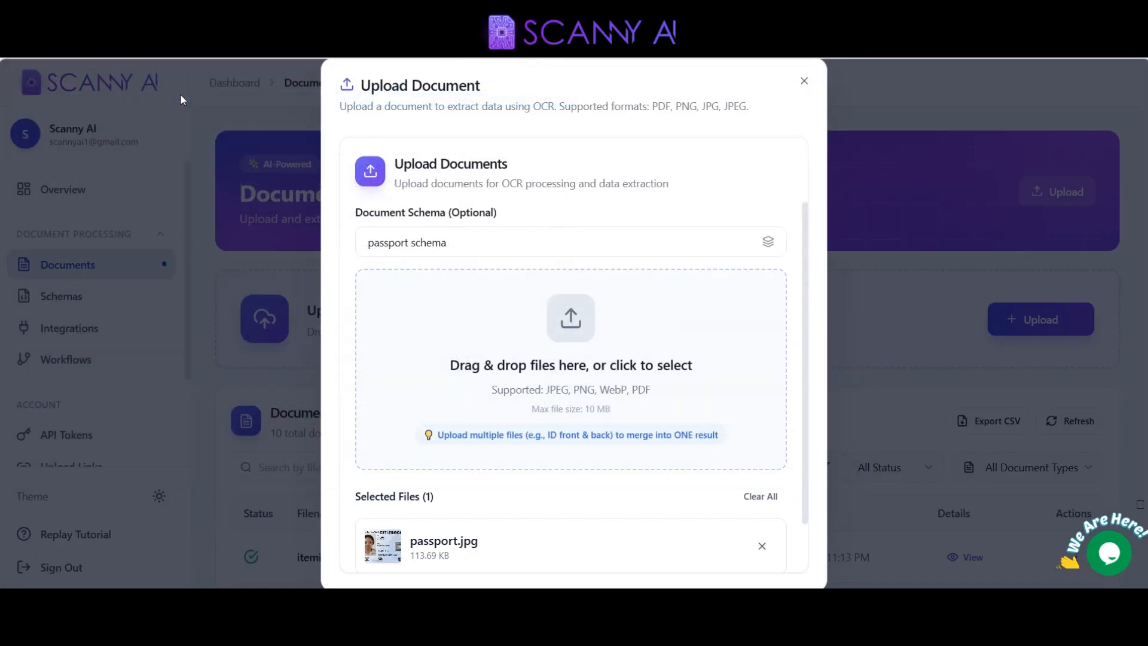
{"action": "scroll", "coordinate": [443, 303], "scroll_direction": "down", "scroll_amount": 1}
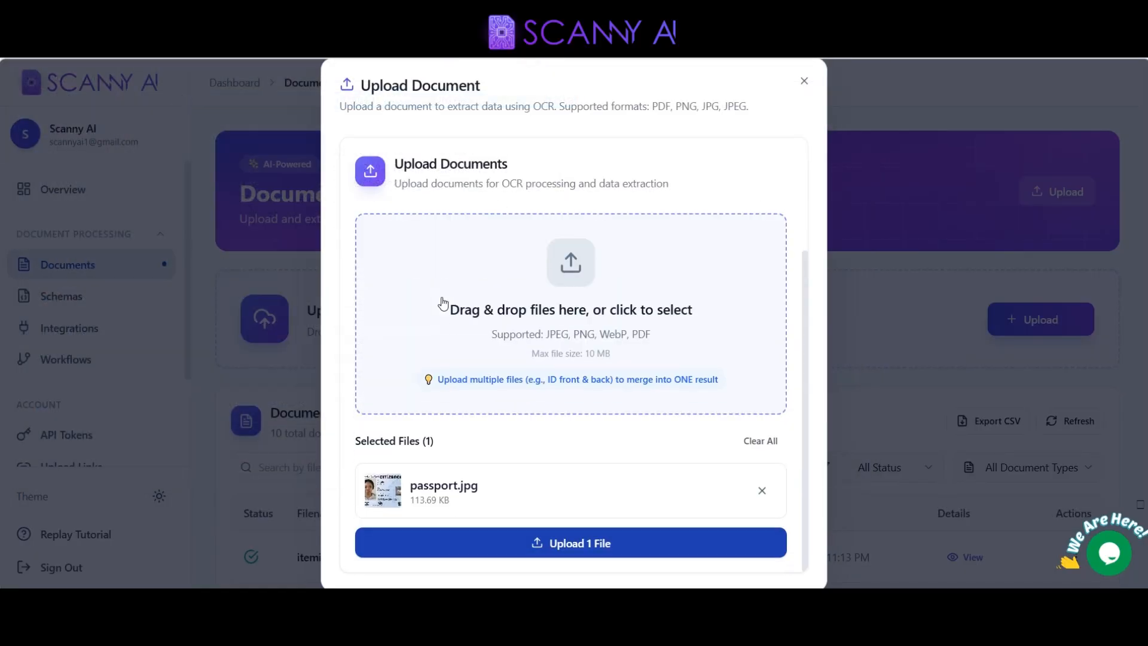
{"action": "left_click", "coordinate": [553, 544]}
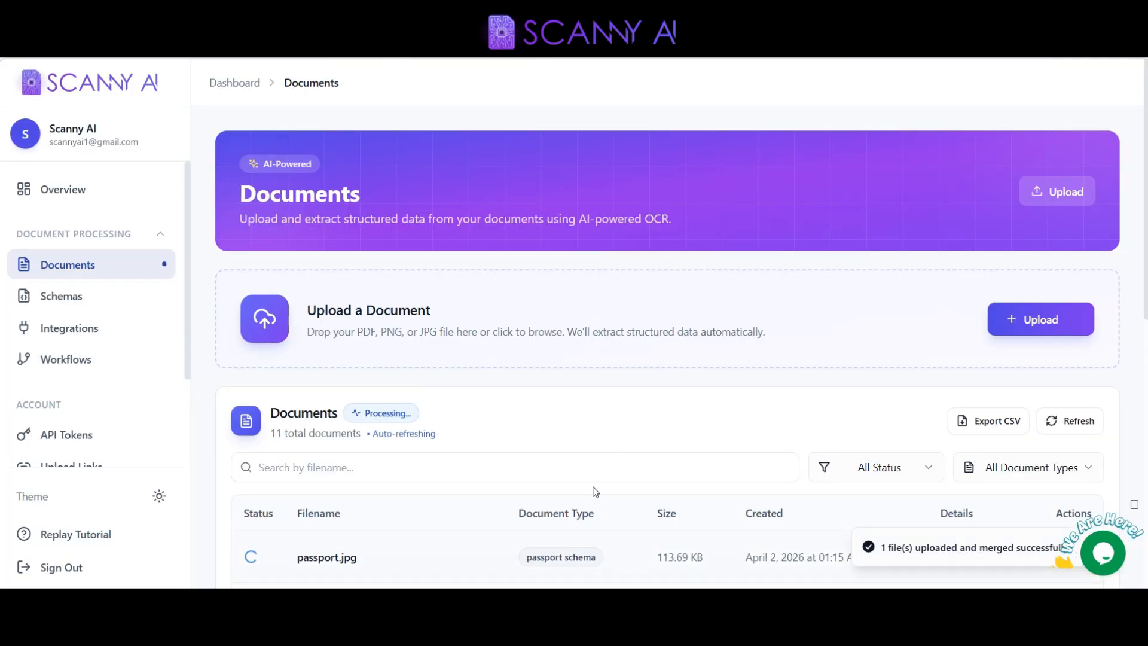
{"action": "scroll", "coordinate": [614, 463], "scroll_direction": "down", "scroll_amount": 4}
{"action": "scroll", "coordinate": [494, 366], "scroll_direction": "up", "scroll_amount": 3}
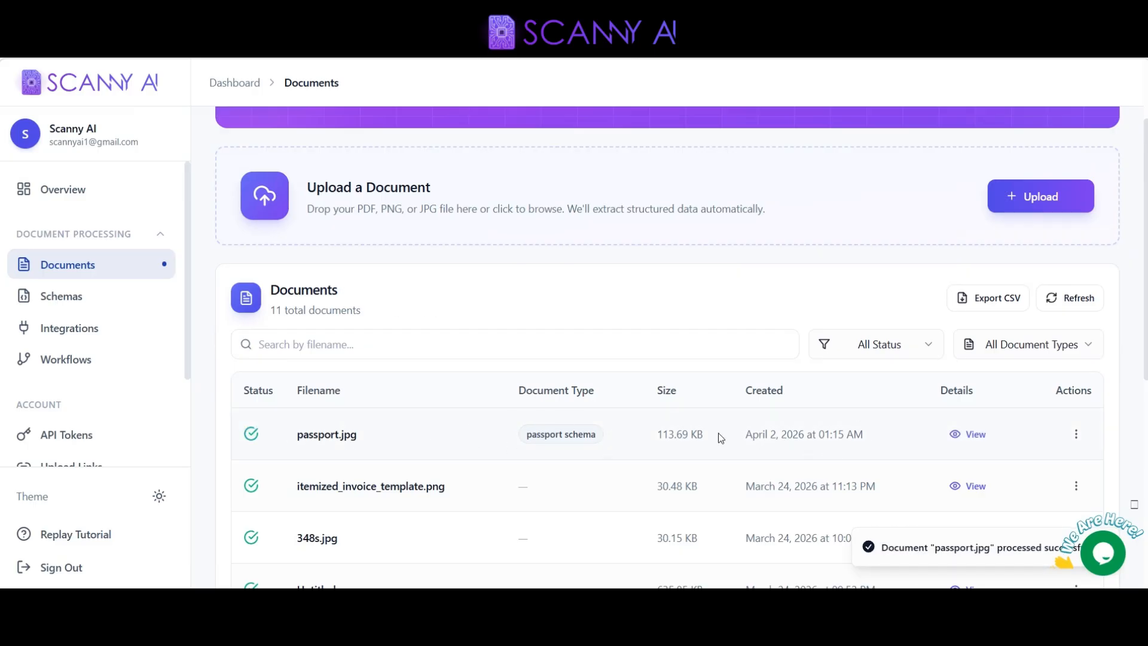
Review the extracted JSON output for passport.jpg.
{"action": "left_click", "coordinate": [958, 433]}
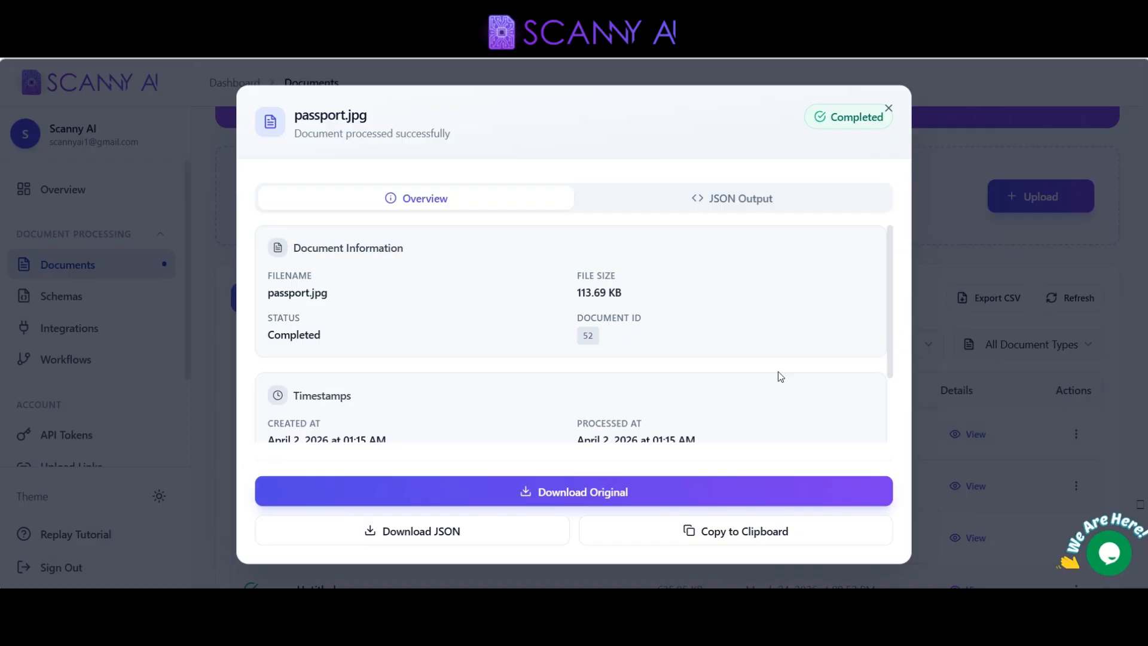
{"action": "left_click", "coordinate": [725, 204]}
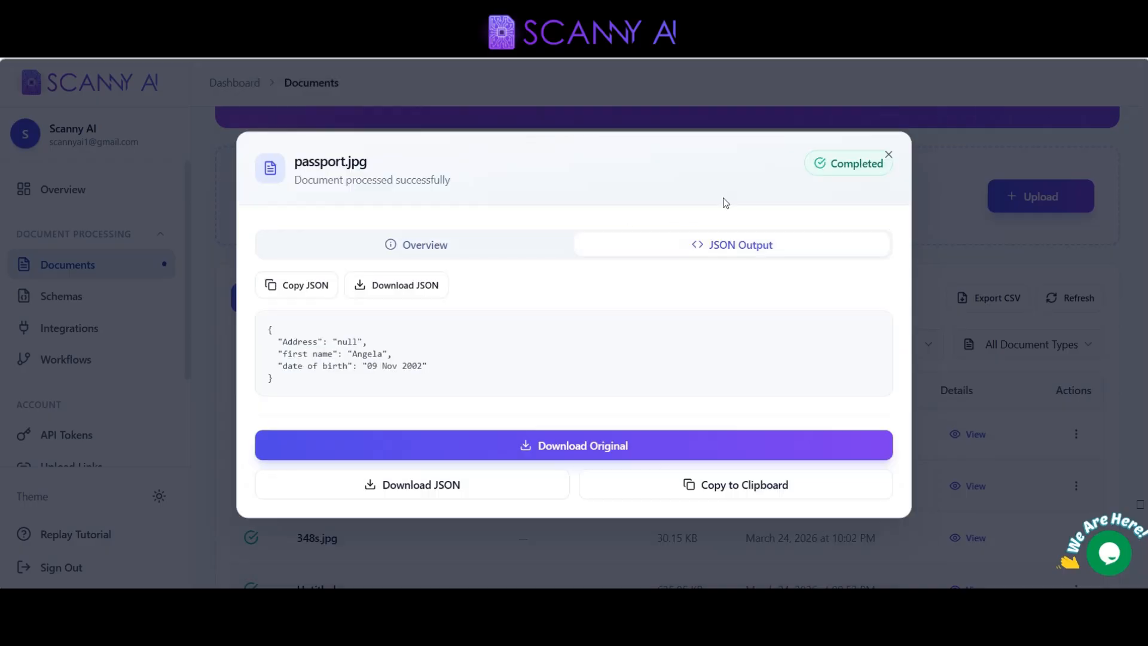
{"action": "mouse_move", "coordinate": [281, 337]}
{"action": "left_mouse_down"}
{"action": "mouse_move", "coordinate": [364, 338]}
{"action": "mouse_move", "coordinate": [284, 339]}
{"action": "mouse_move", "coordinate": [293, 364]}
{"action": "mouse_move", "coordinate": [404, 353]}
{"action": "mouse_move", "coordinate": [317, 365]}
{"action": "mouse_move", "coordinate": [272, 342]}
{"action": "left_mouse_up"}
{"action": "left_click", "coordinate": [365, 338]}
{"action": "left_click", "coordinate": [428, 363]}
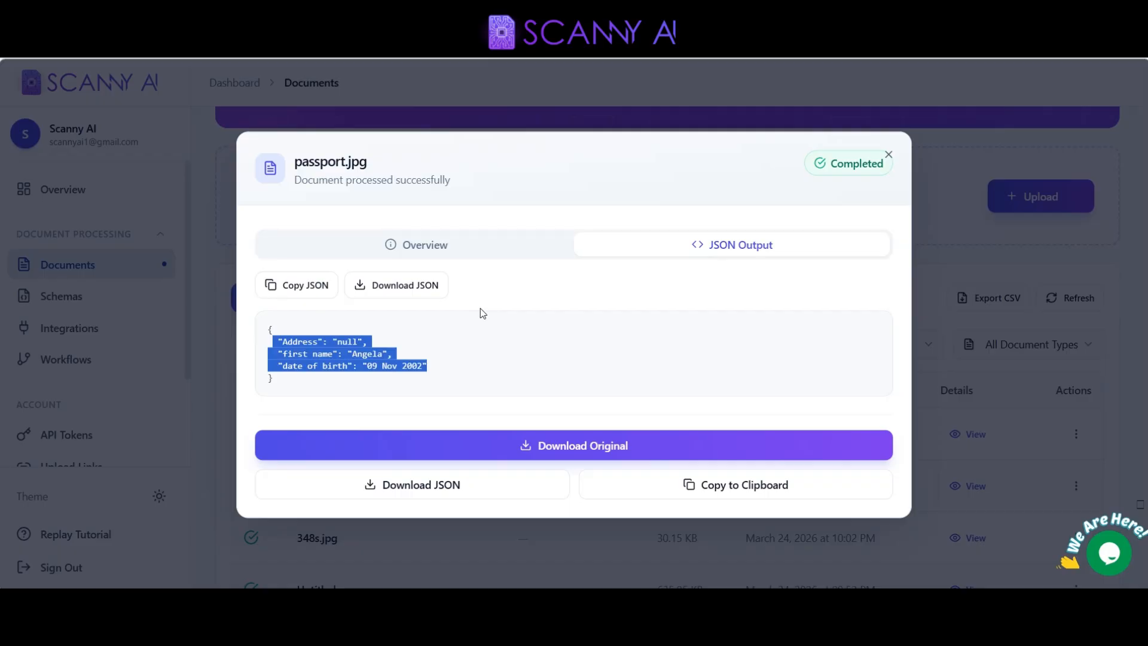
Close the passport details and start a new schema on the Schemas page.
{"action": "left_click", "coordinate": [889, 156]}
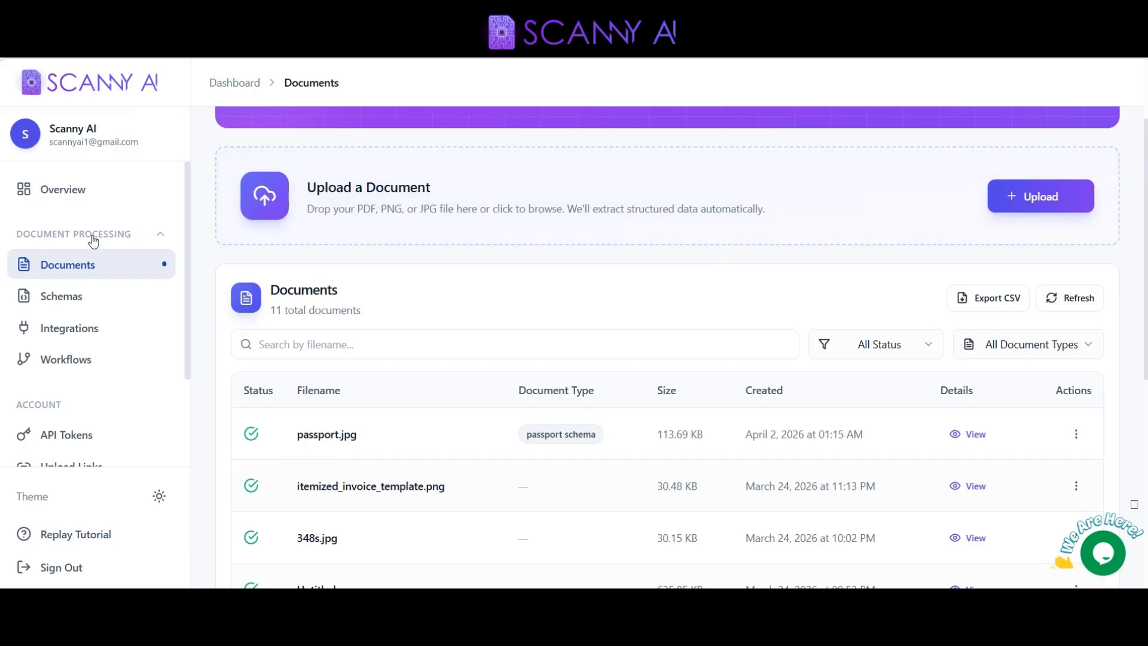
{"action": "left_click", "coordinate": [91, 307]}
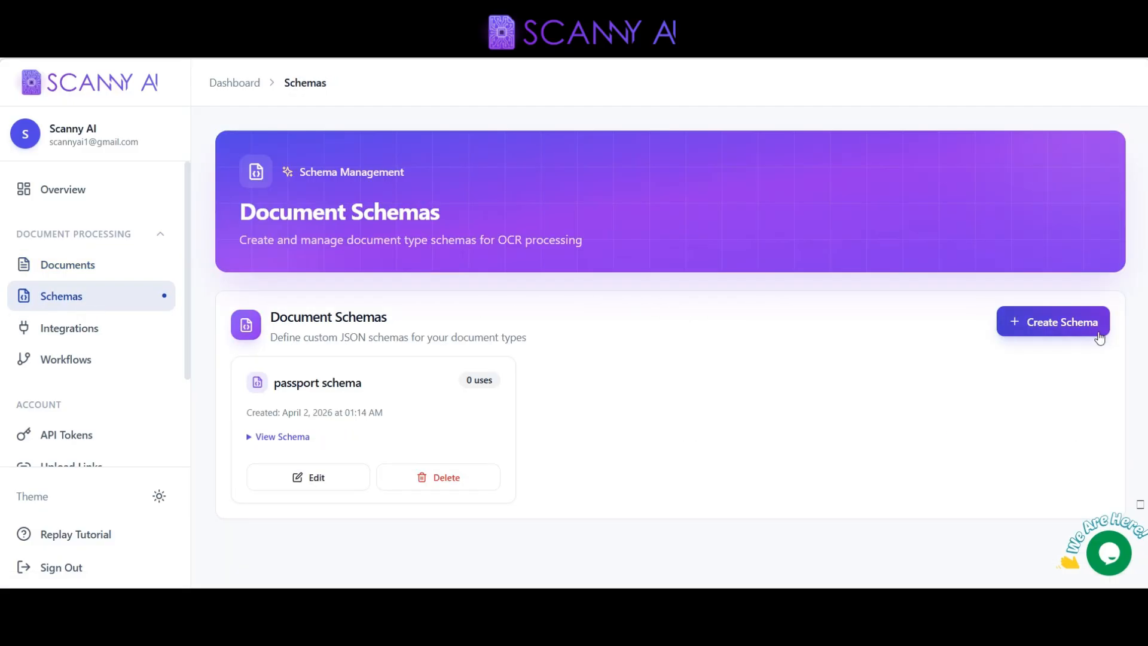
{"action": "left_click", "coordinate": [1056, 327]}
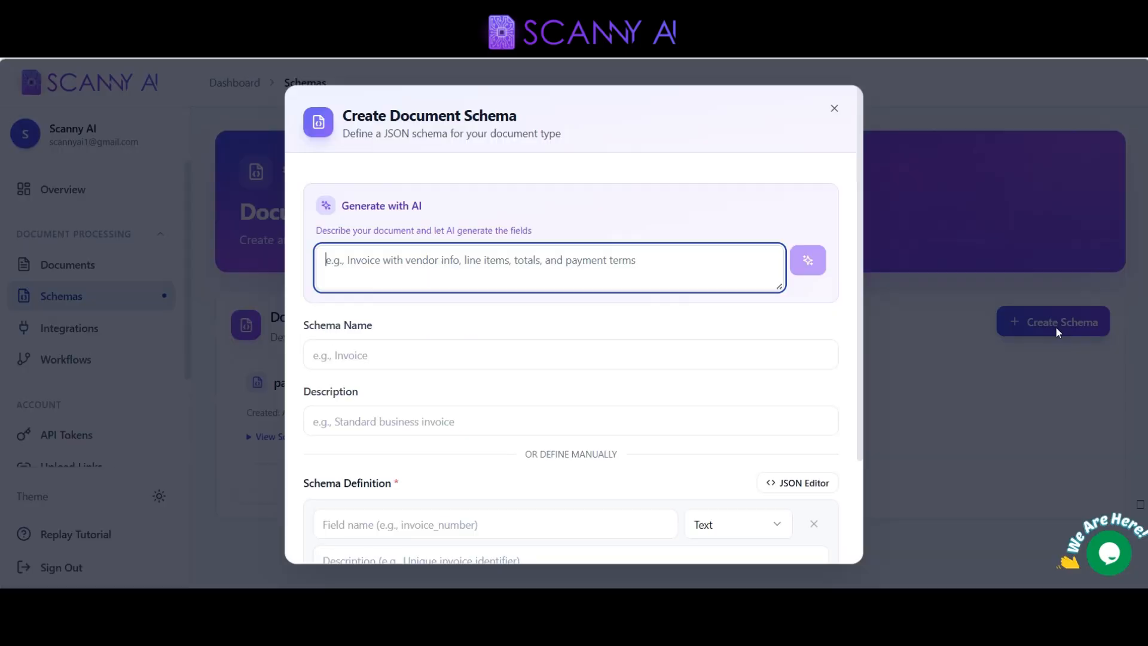
Name the schema 'customer review' with description 'this is a schema to get data from a customer review'.
{"action": "left_click", "coordinate": [532, 360]}
{"action": "type", "text": "customer review"}
{"action": "scroll", "coordinate": [532, 359], "scroll_direction": "down", "scroll_amount": 1}
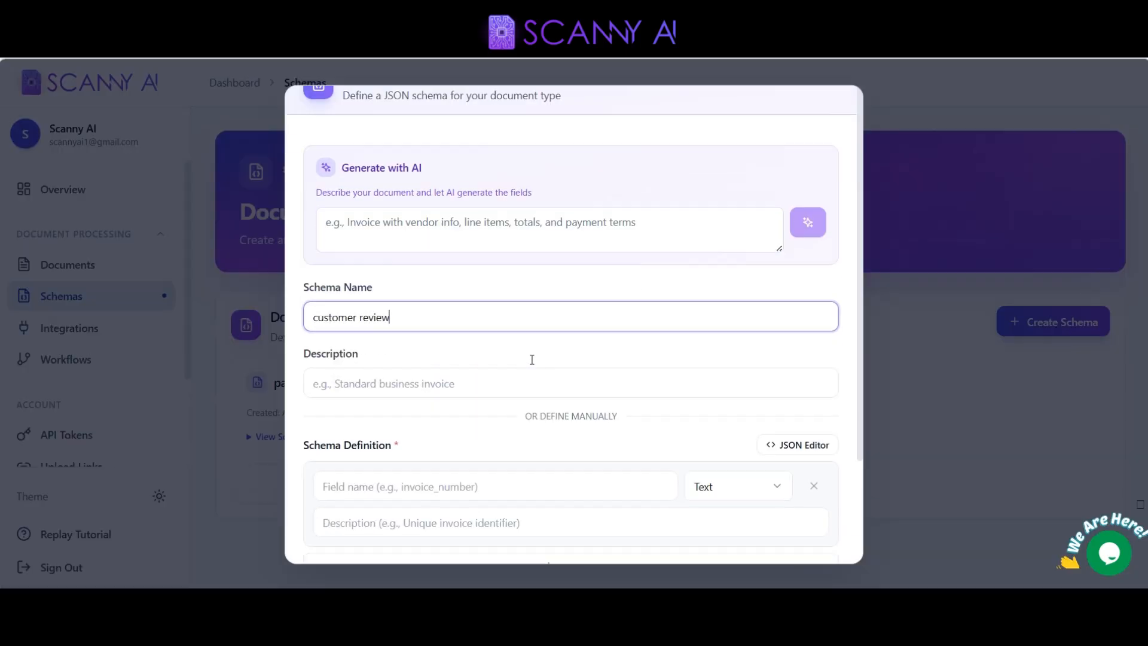
{"action": "scroll", "coordinate": [508, 337], "scroll_direction": "down", "scroll_amount": 2}
{"action": "left_click", "coordinate": [470, 299]}
{"action": "type", "text": "this is a "}
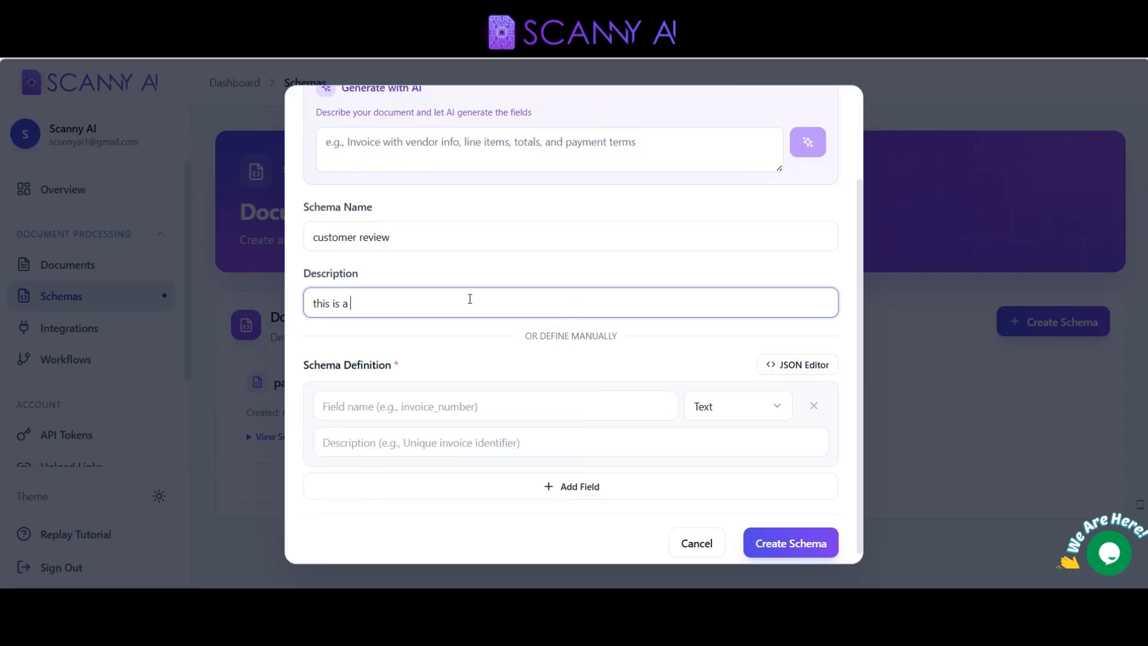
{"action": "type", "text": "schema to get data from a customer review"}
{"action": "scroll", "coordinate": [476, 366], "scroll_direction": "down", "scroll_amount": 1}
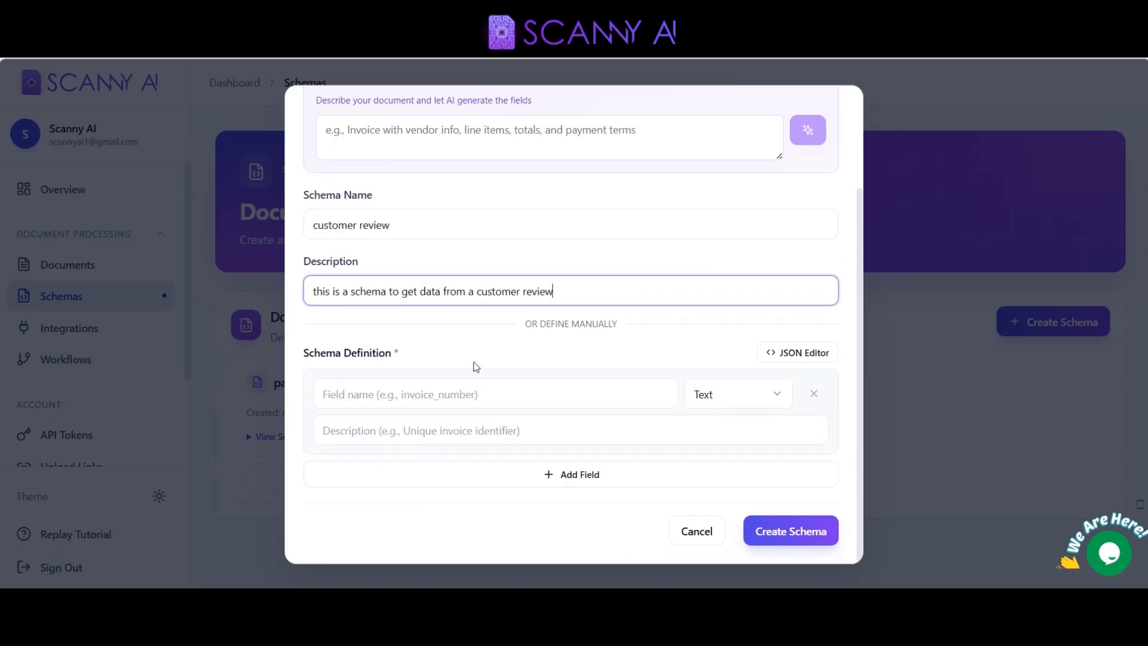
{"action": "left_click", "coordinate": [495, 370]}
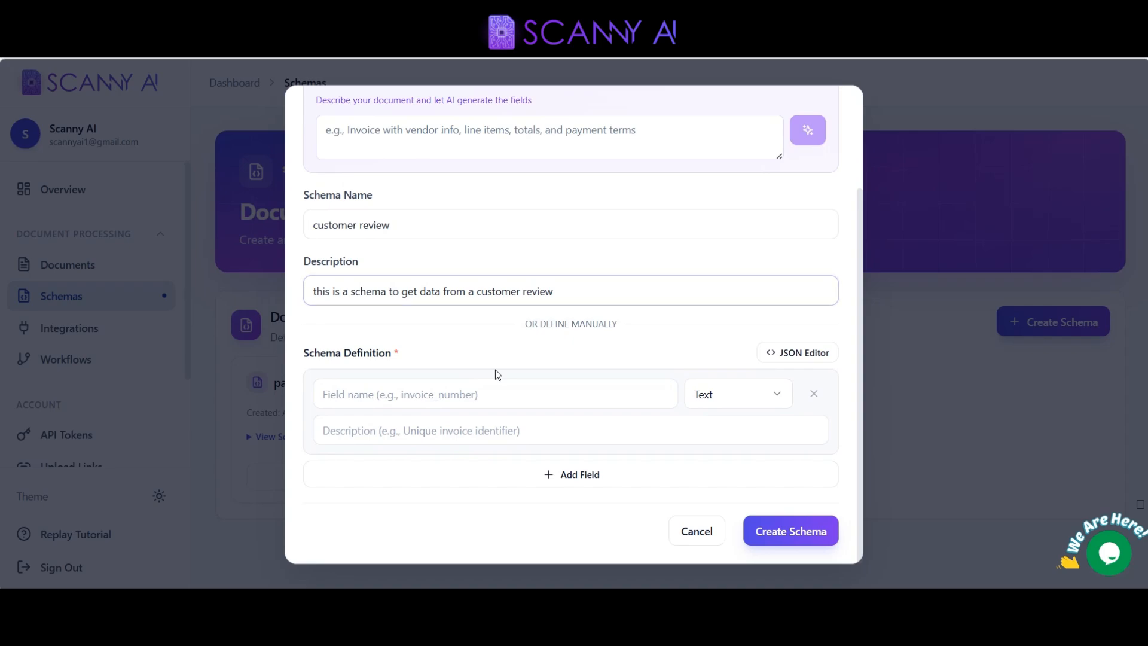
{"action": "left_click", "coordinate": [467, 391]}
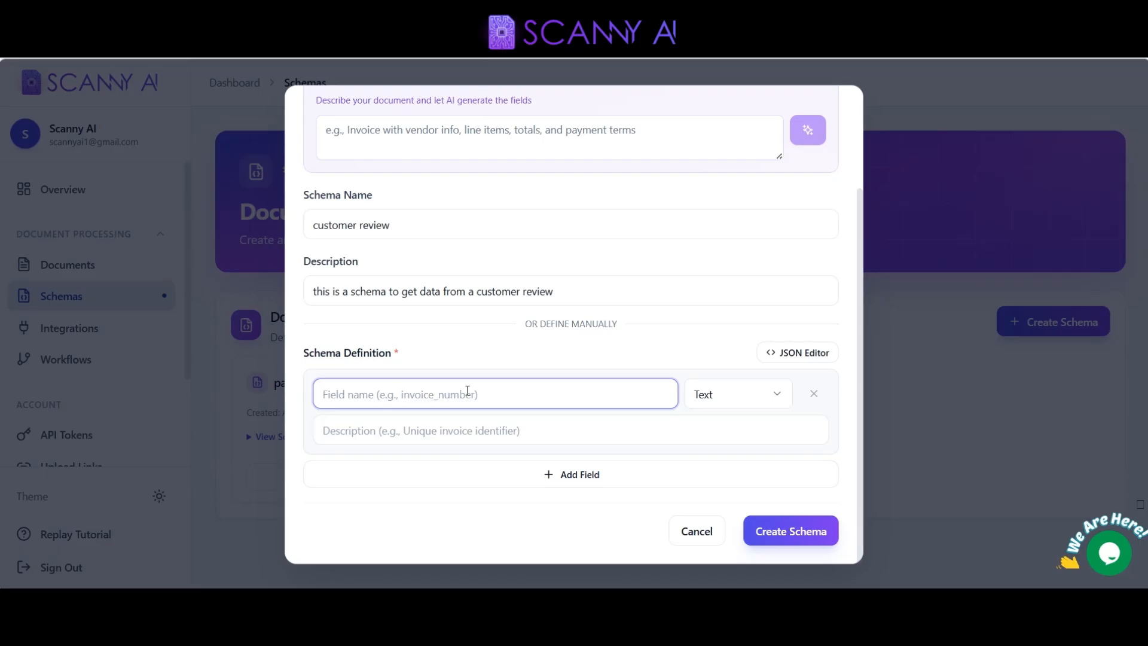
Add a 'summary' field described as 'this is a summary of the customer review'.
{"action": "type", "text": "summary"}
{"action": "left_click", "coordinate": [386, 434]}
{"action": "type", "text": "this is"}
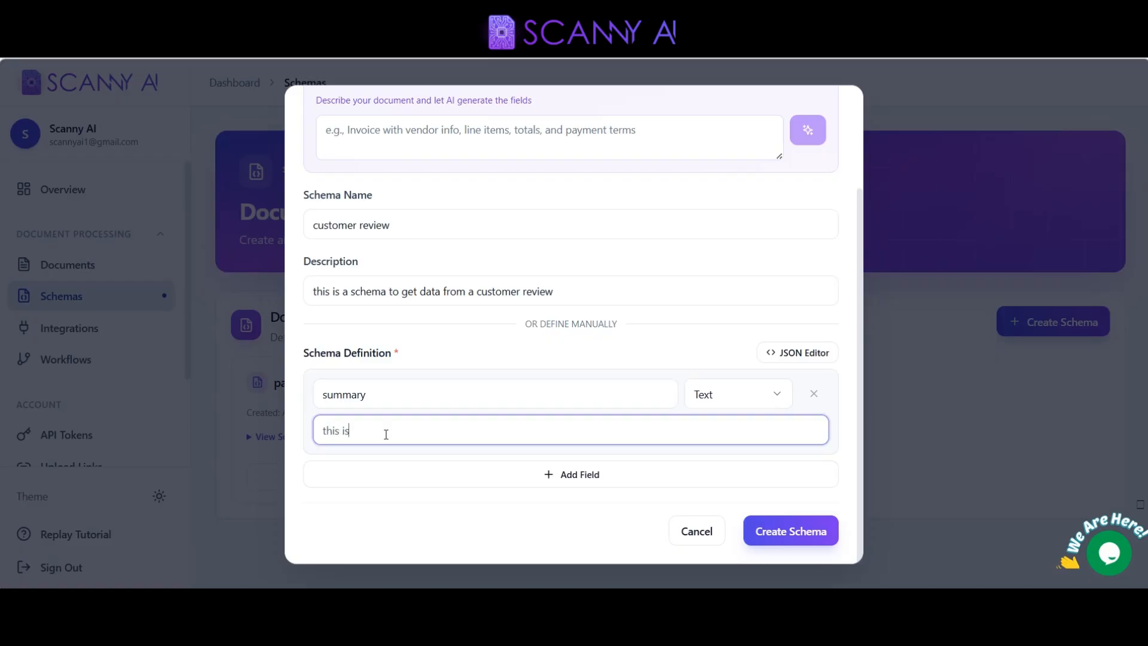
{"action": "type", "text": " a summary of the customer review"}
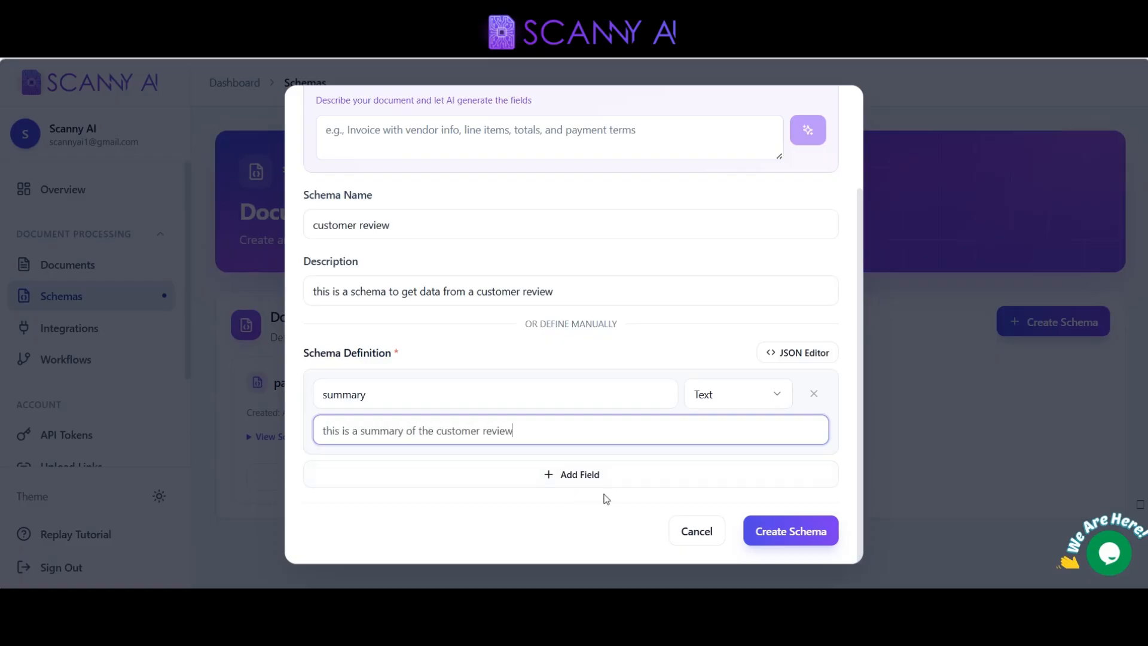
Add a 'rate' field described as the customer rate for the experience from 1 to 10.
{"action": "left_click", "coordinate": [612, 471]}
{"action": "scroll", "coordinate": [592, 468], "scroll_direction": "down", "scroll_amount": 2}
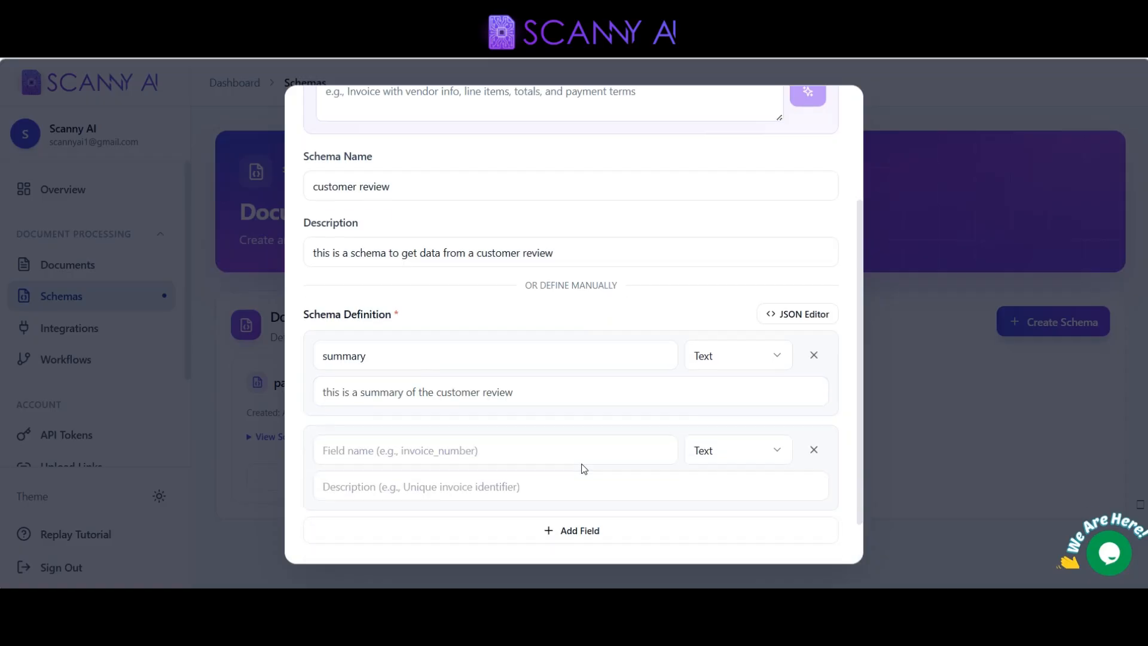
{"action": "left_click", "coordinate": [392, 394]}
{"action": "type", "text": "rate"}
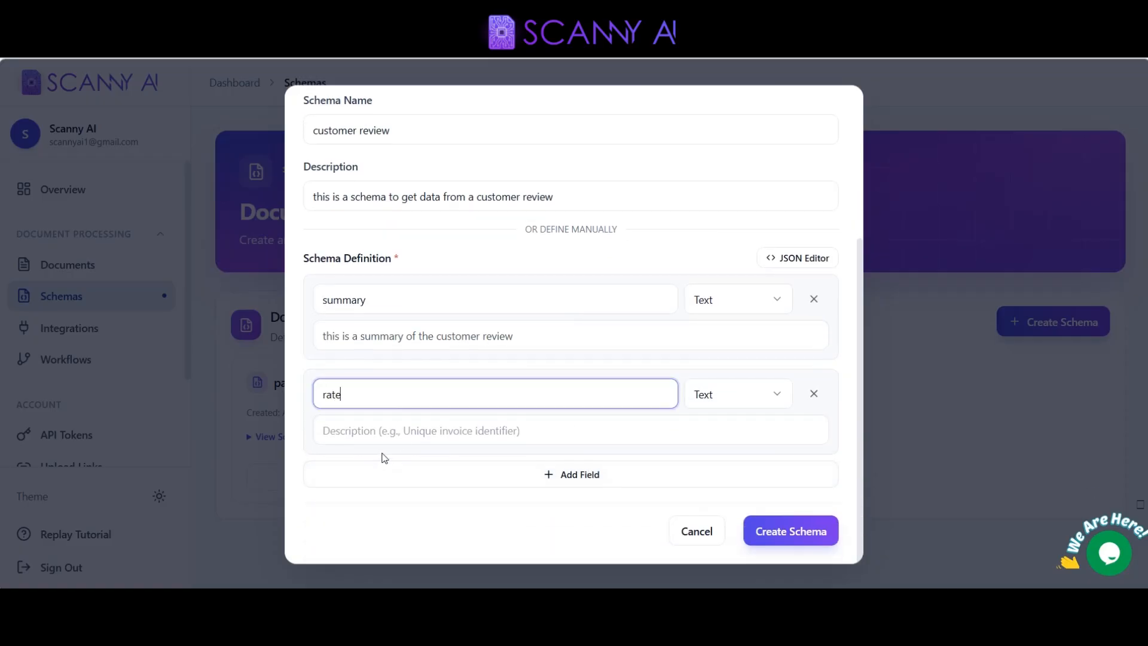
{"action": "left_click", "coordinate": [412, 432]}
{"action": "type", "text": "the customer rate fpr the expericenc"}
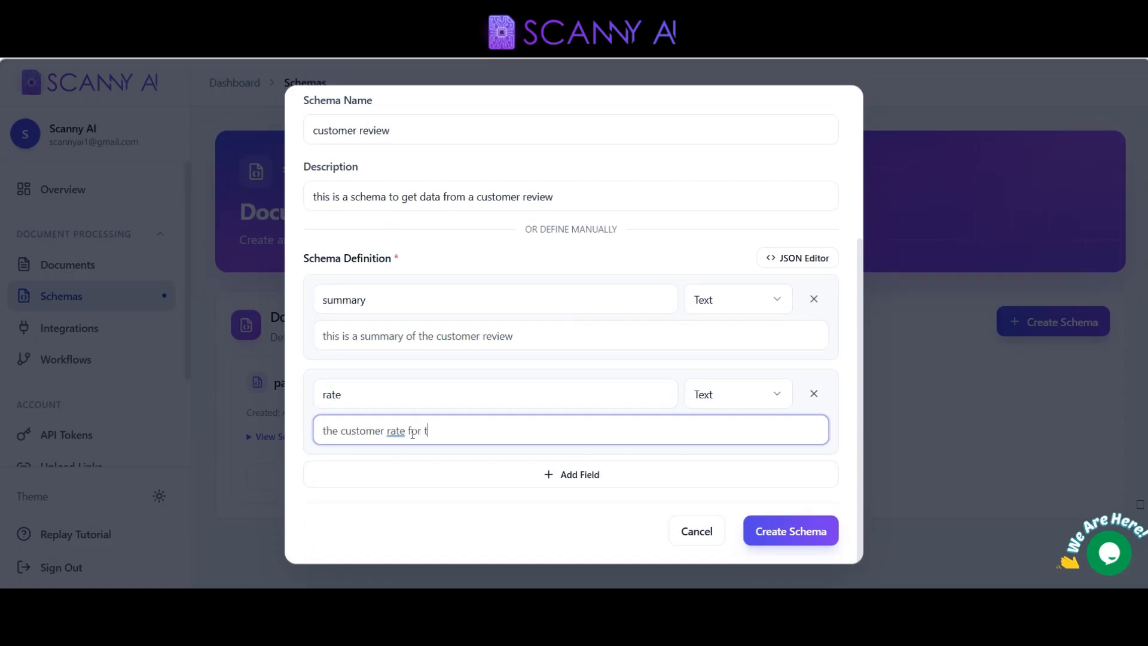
{"action": "right_click", "coordinate": [481, 431]}
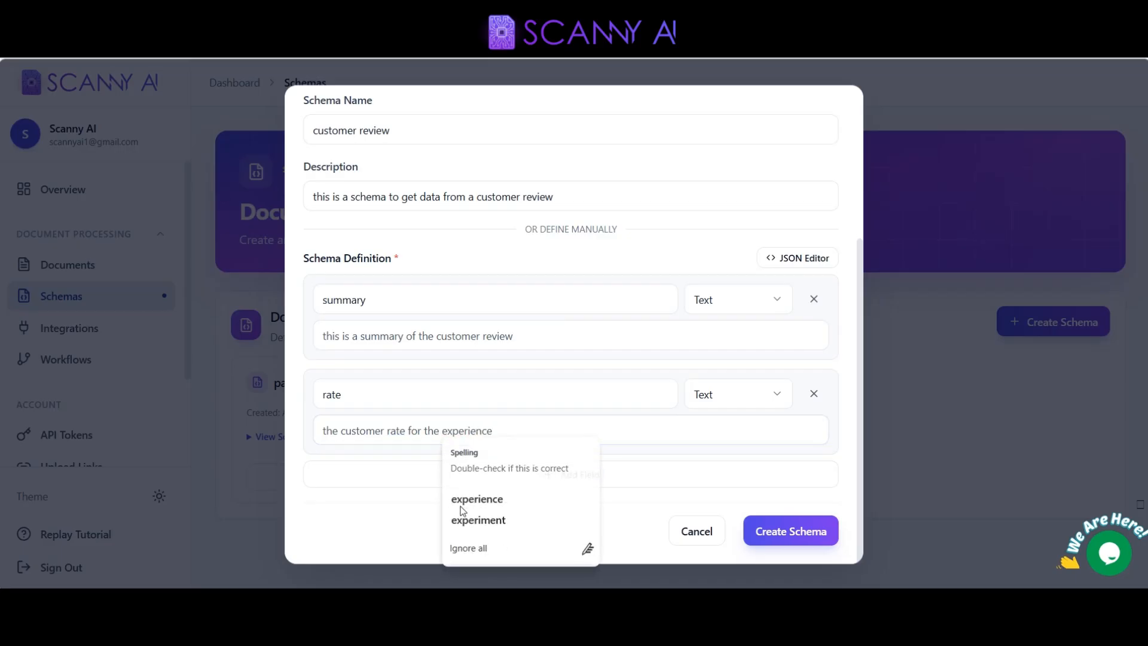
{"action": "left_click", "coordinate": [473, 500]}
{"action": "type", "text": "from 1 to 10"}
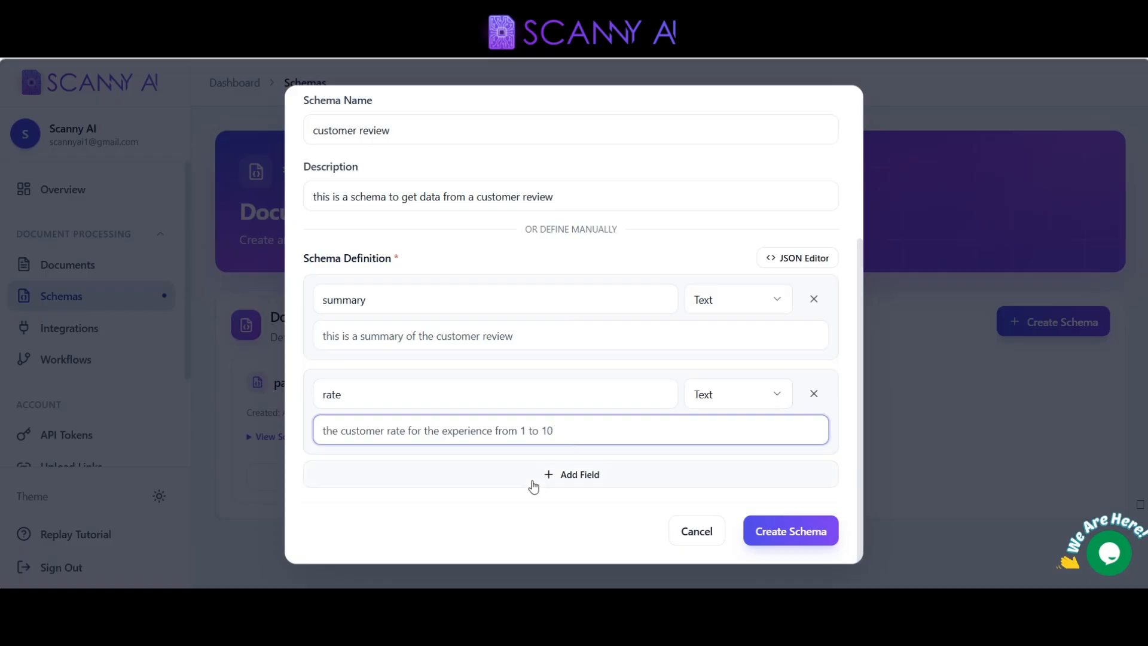
{"action": "left_click", "coordinate": [507, 515]}
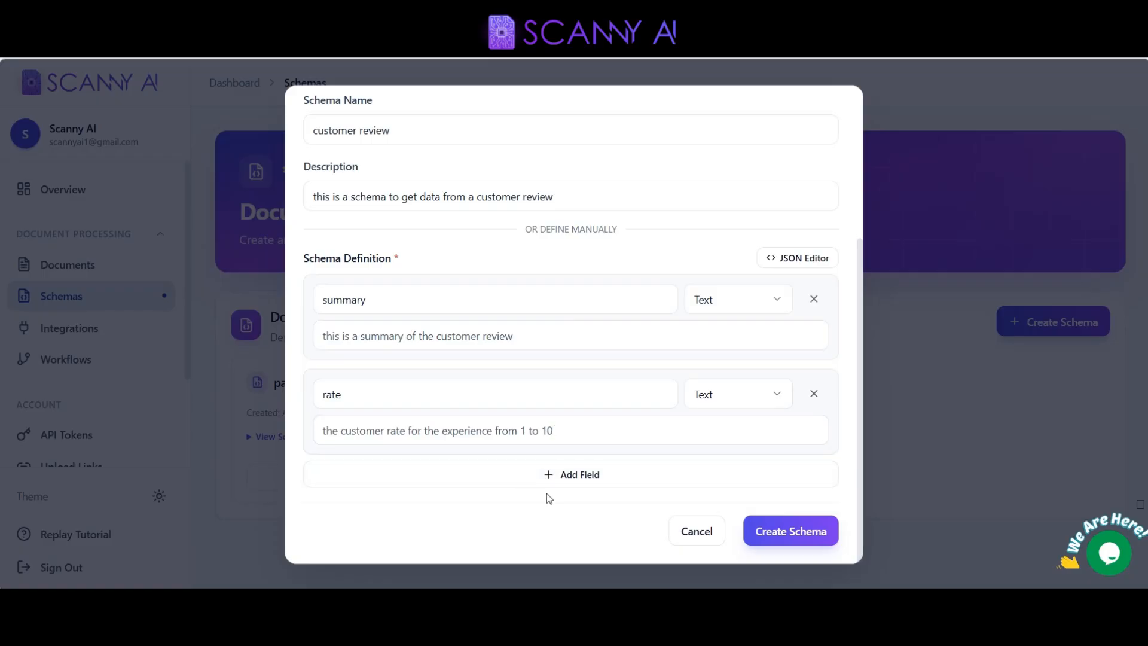
Save the customer review schema, then upload the customer review JPG under it.
{"action": "left_click", "coordinate": [800, 527]}
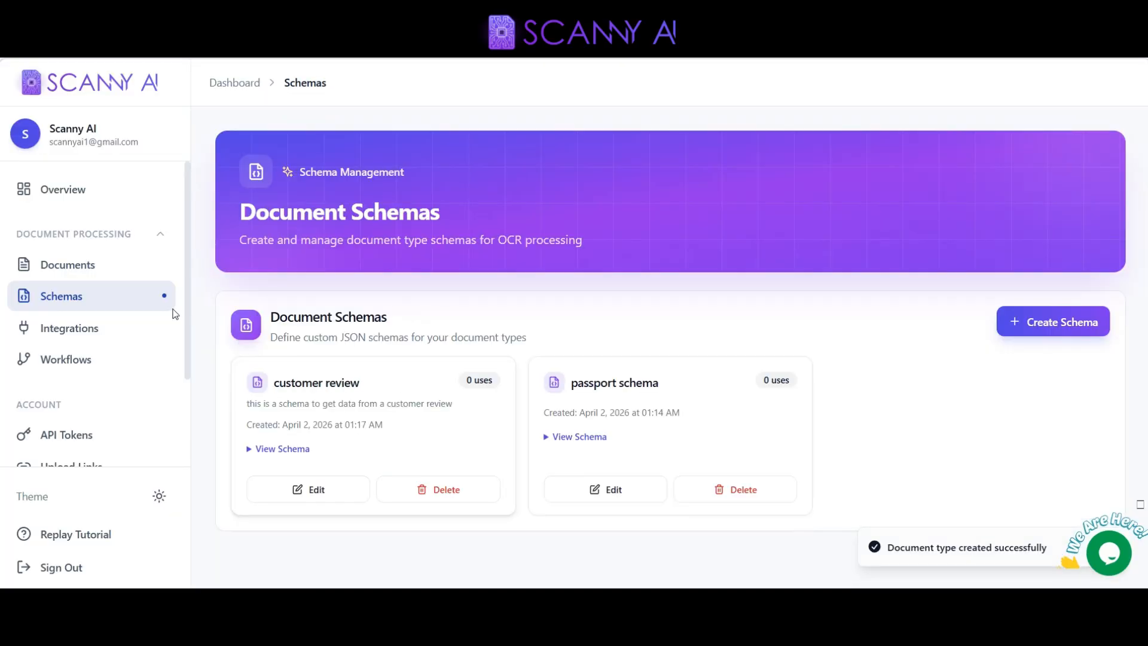
{"action": "left_click", "coordinate": [120, 269]}
{"action": "left_click", "coordinate": [954, 308]}
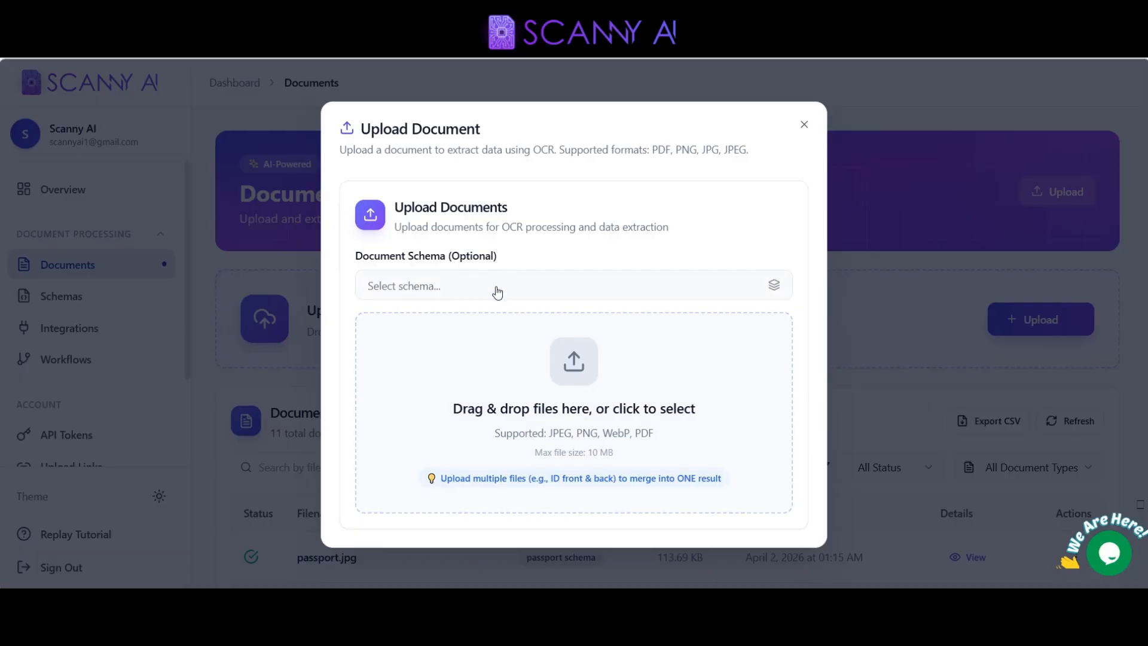
{"action": "left_click", "coordinate": [496, 291]}
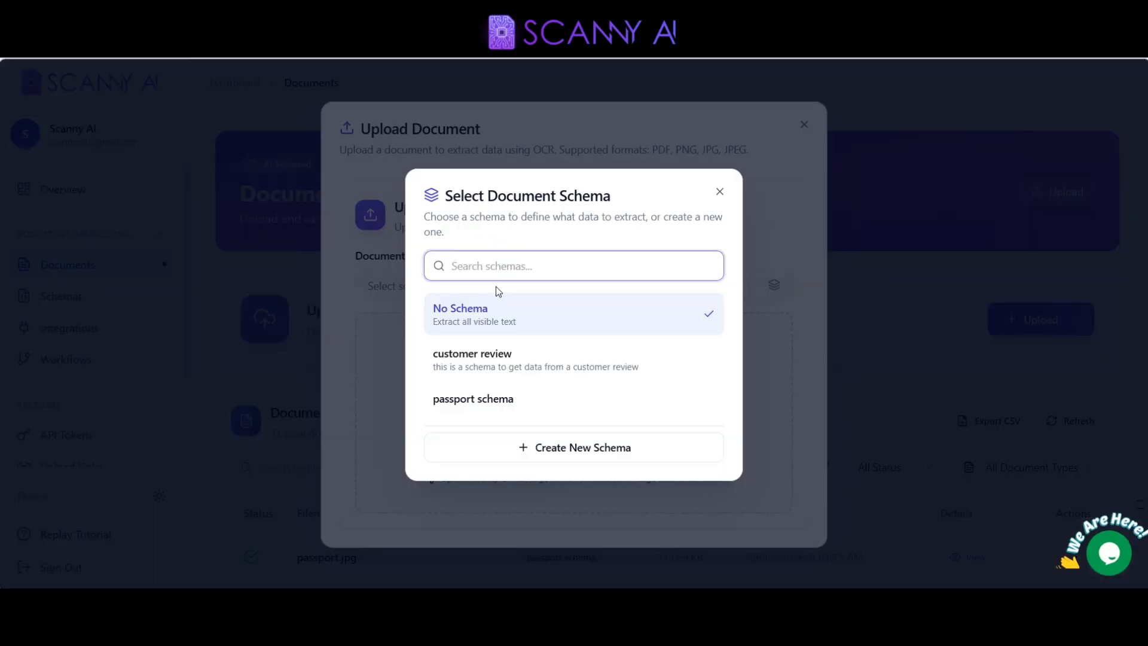
{"action": "left_click", "coordinate": [523, 371]}
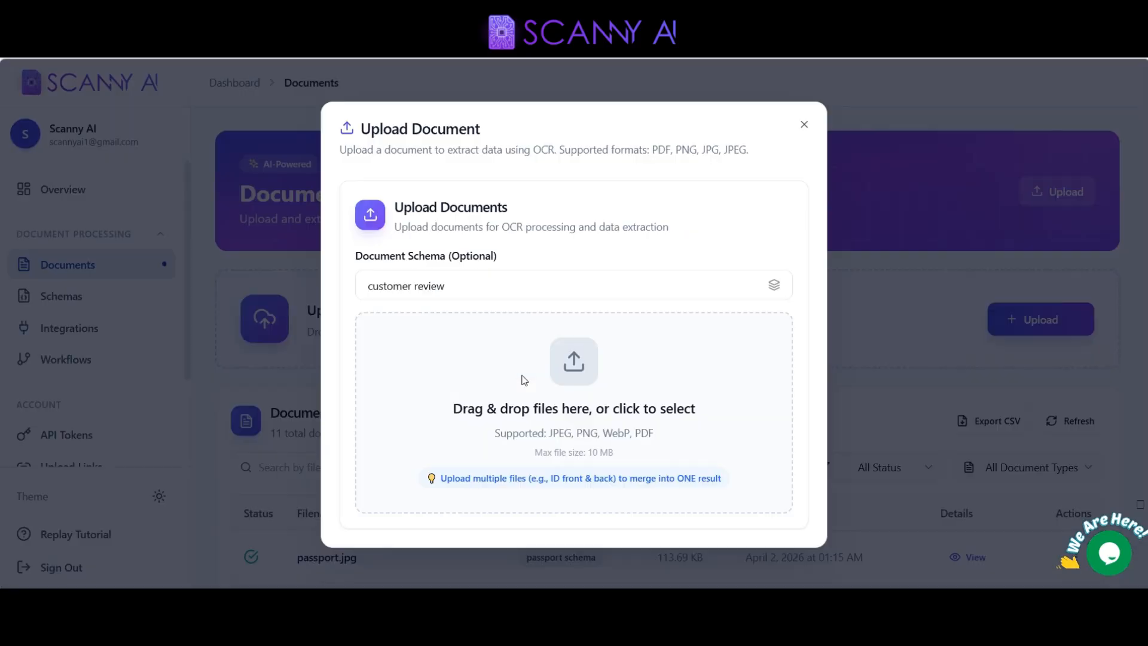
{"action": "left_click", "coordinate": [546, 395]}
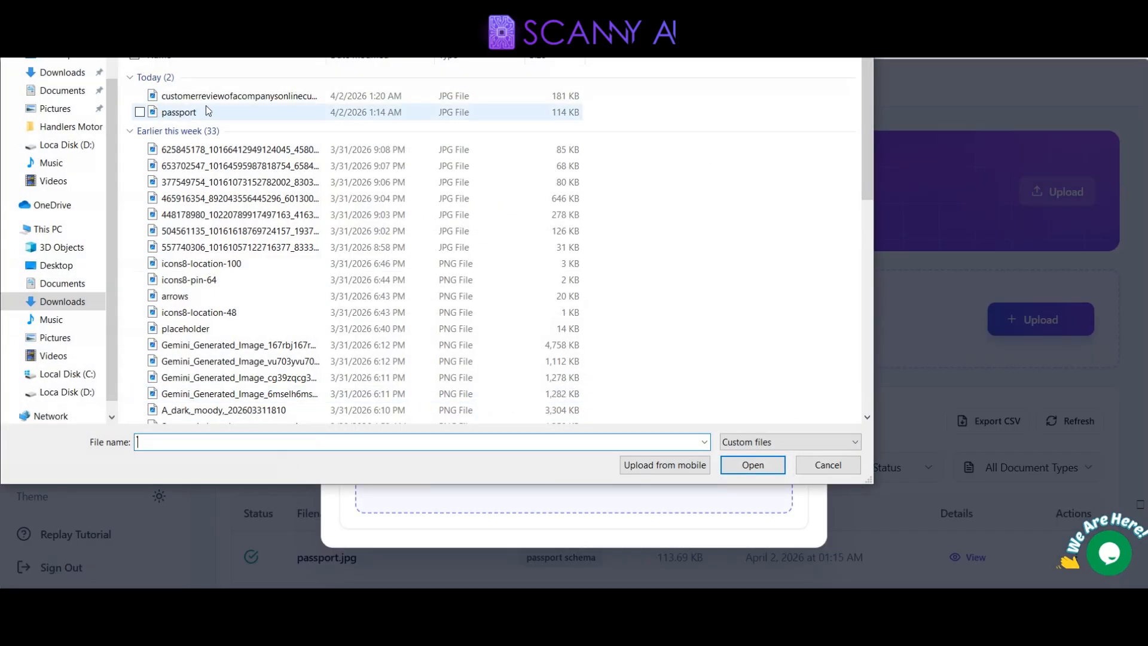
{"action": "double_click", "coordinate": [213, 97]}
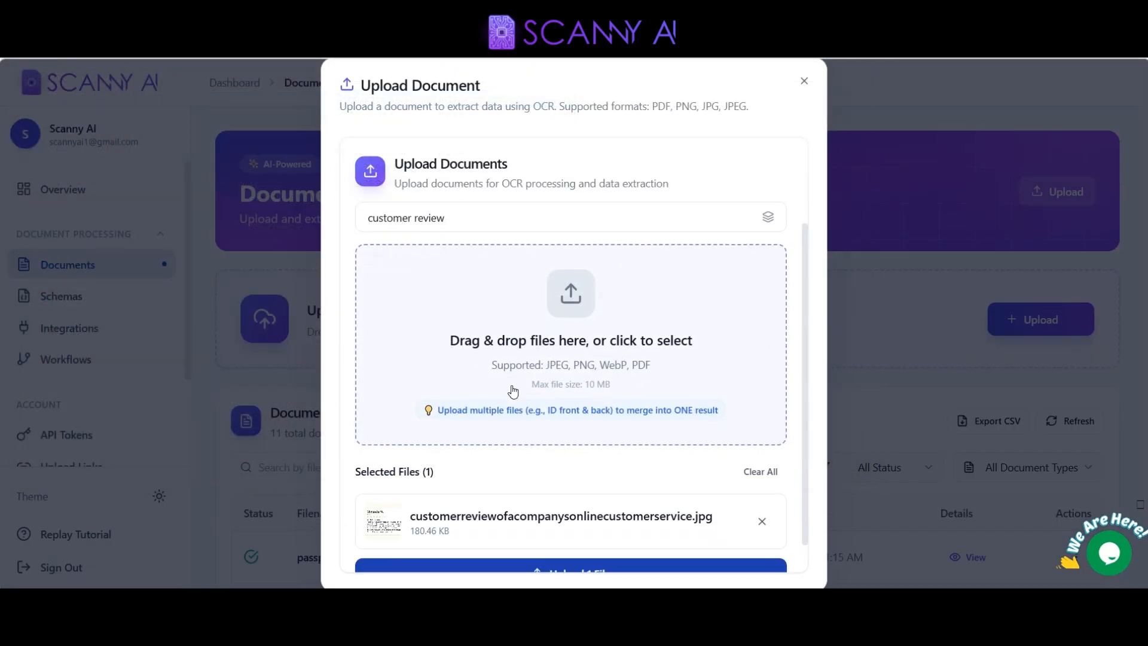
{"action": "scroll", "coordinate": [513, 391], "scroll_direction": "down", "scroll_amount": 1}
{"action": "left_click", "coordinate": [584, 551]}
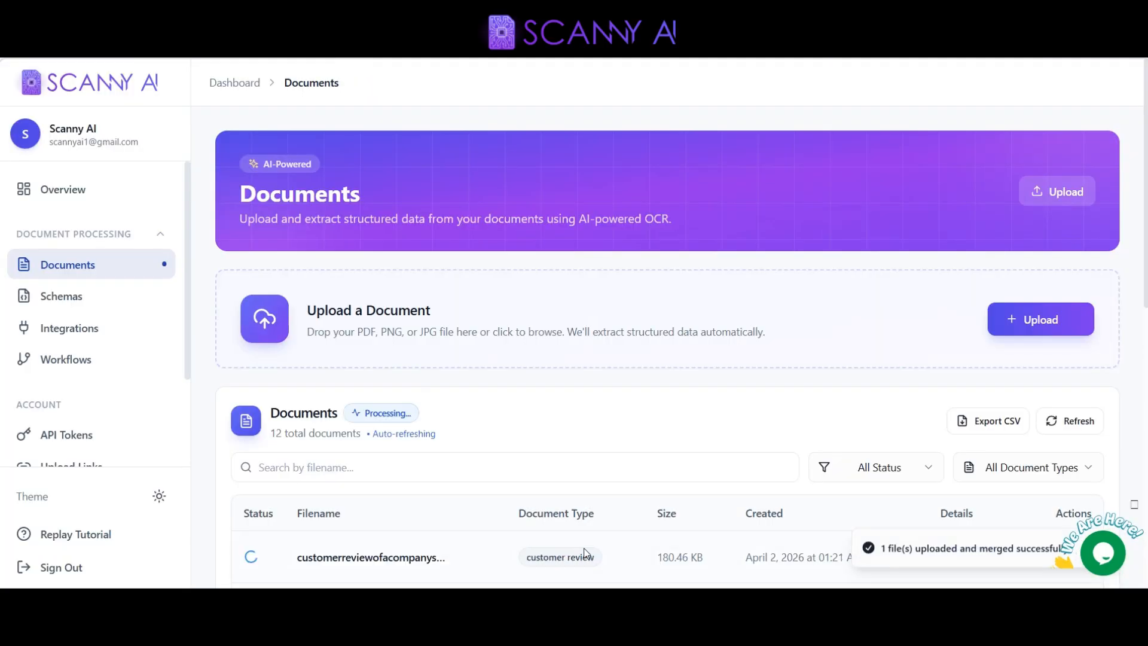
{"action": "scroll", "coordinate": [583, 551], "scroll_direction": "down", "scroll_amount": 2}
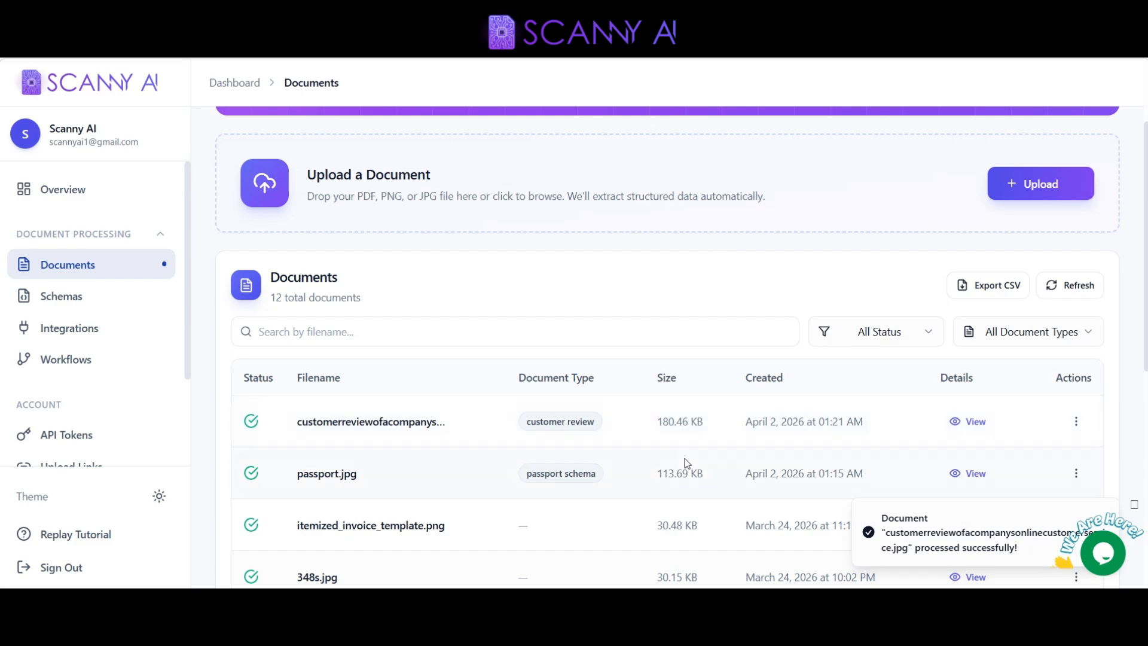
Open the processed review's JSON output showing the 10/10 rate.
{"action": "left_click", "coordinate": [959, 422]}
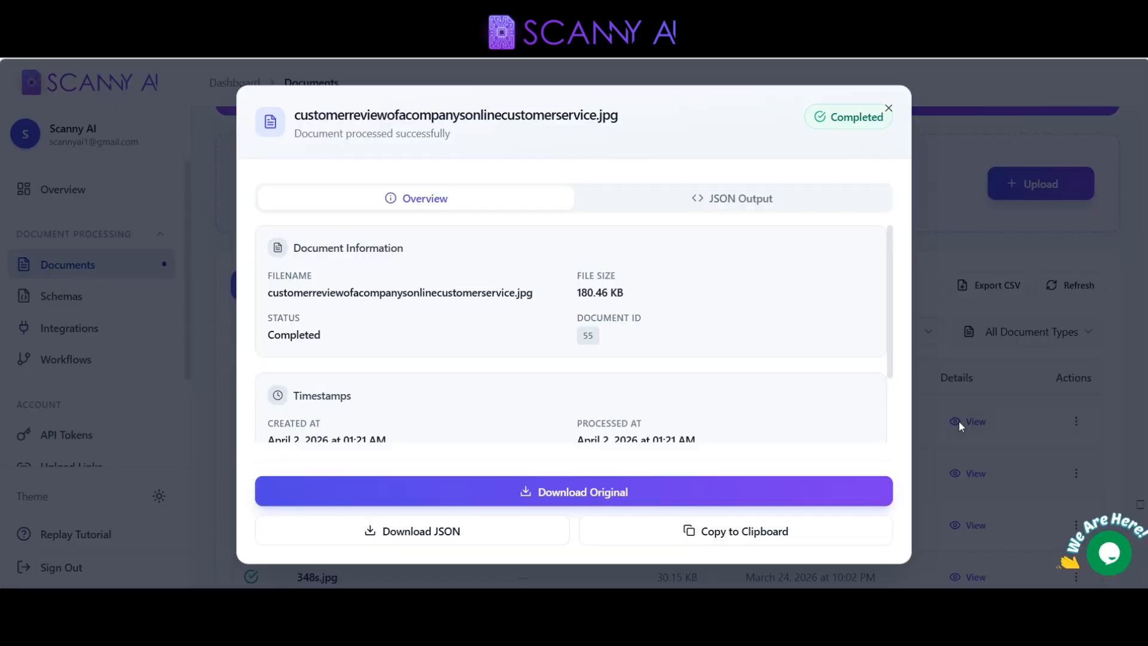
{"action": "left_click", "coordinate": [710, 196]}
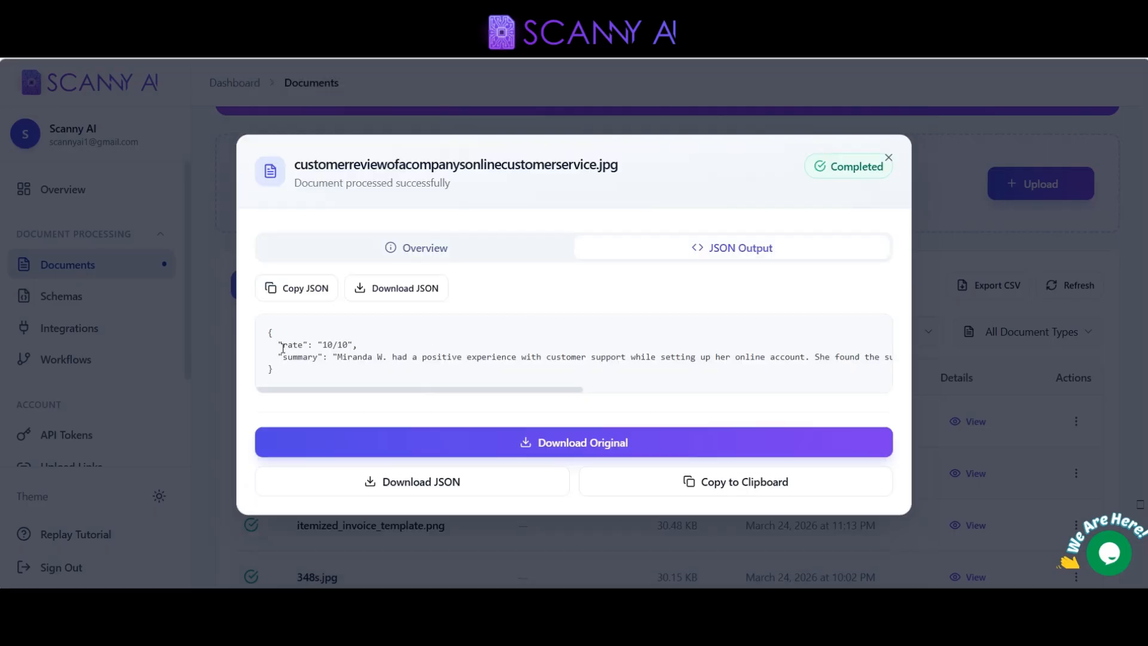
{"action": "left_click_drag", "start_coordinate": [283, 347], "coordinate": [360, 343]}
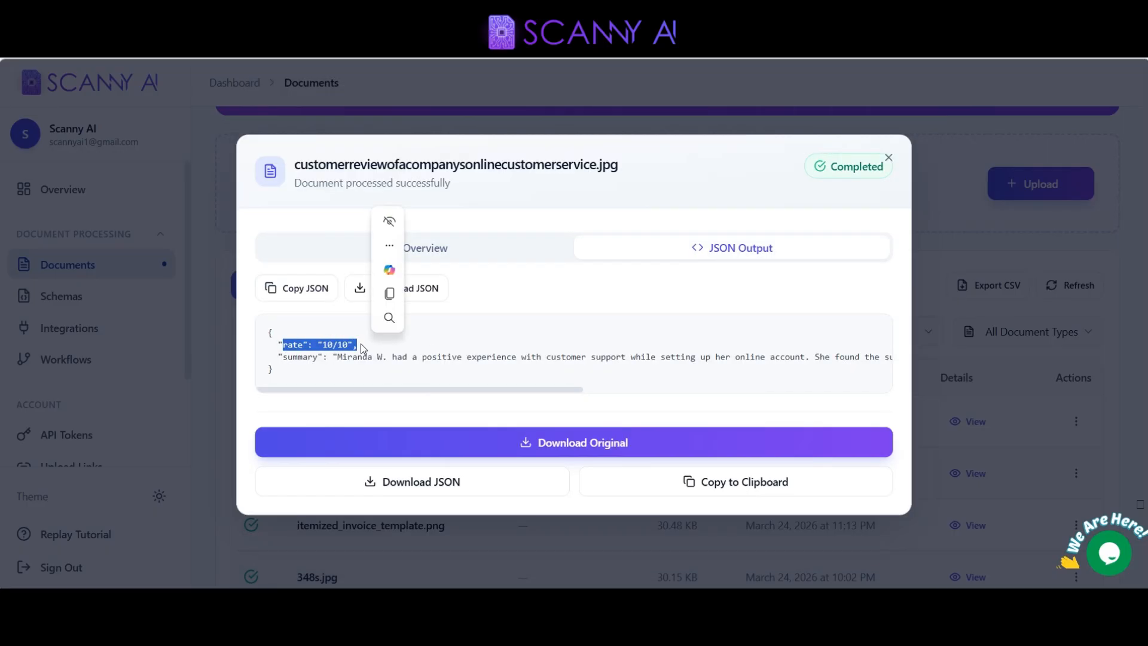
{"action": "left_click", "coordinate": [297, 361]}
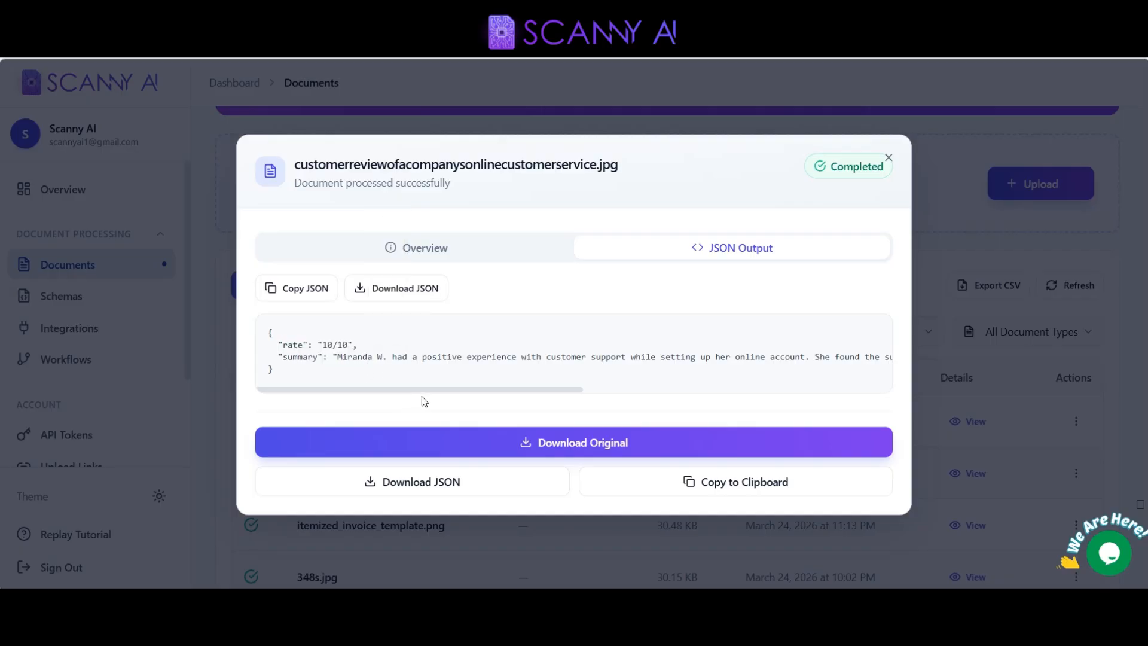
Scroll across the JSON to read the review summary and the 10/10 rate.
{"action": "scroll", "coordinate": [454, 388], "scroll_direction": "right", "scroll_amount": 3}
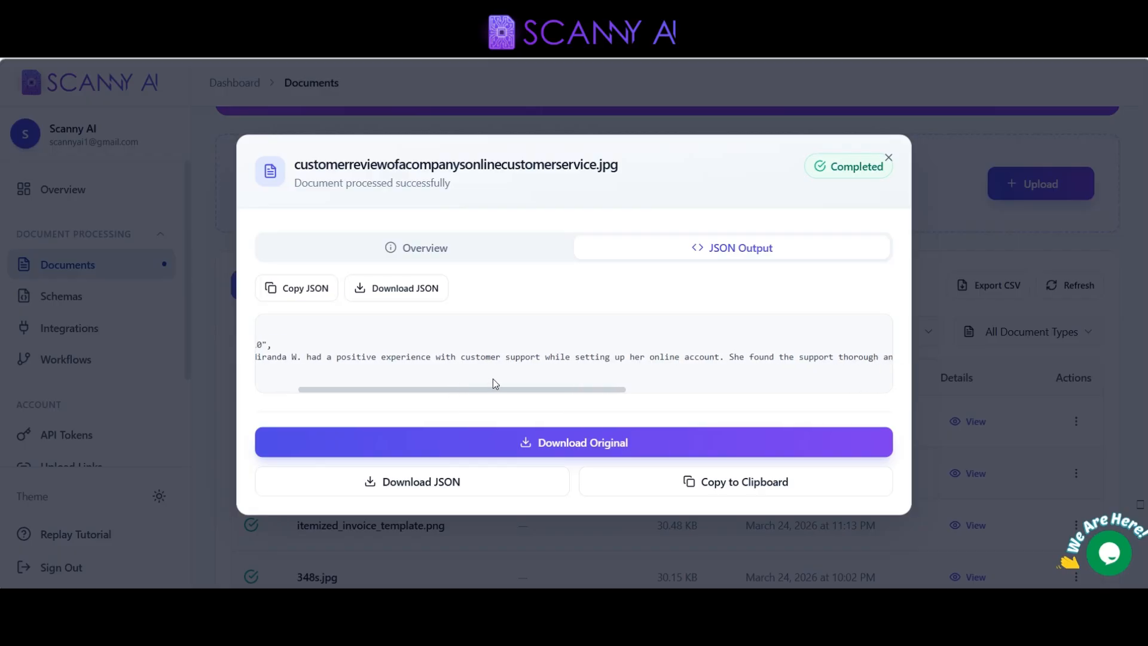
{"action": "scroll", "coordinate": [492, 379], "scroll_direction": "right", "scroll_amount": 3}
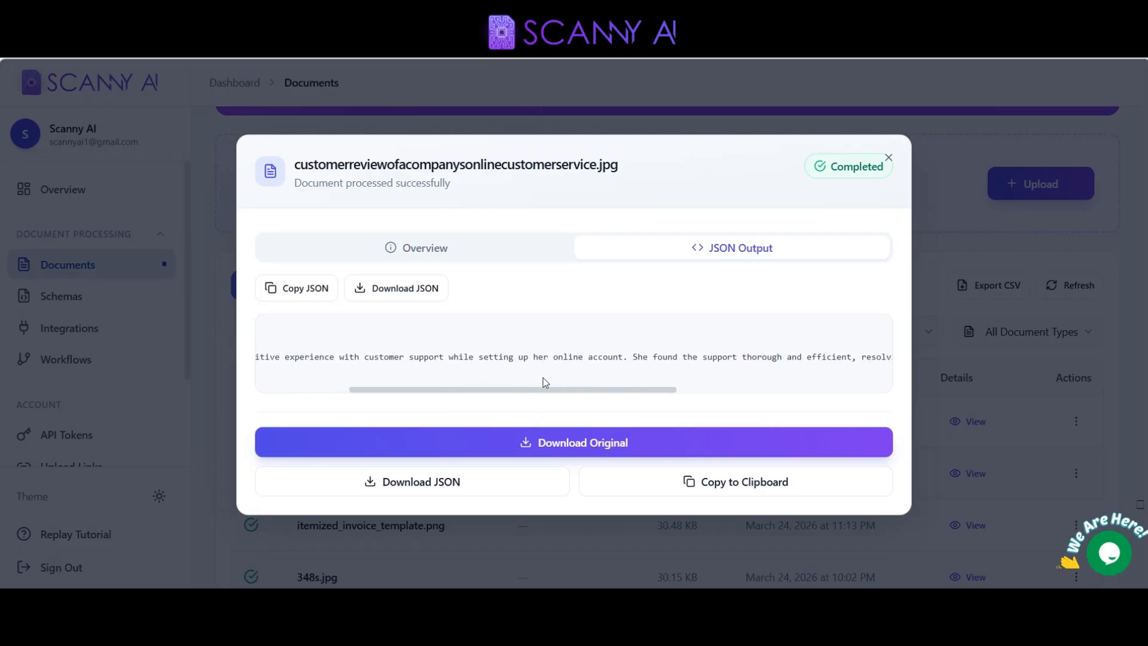
{"action": "scroll", "coordinate": [543, 378], "scroll_direction": "right", "scroll_amount": 3}
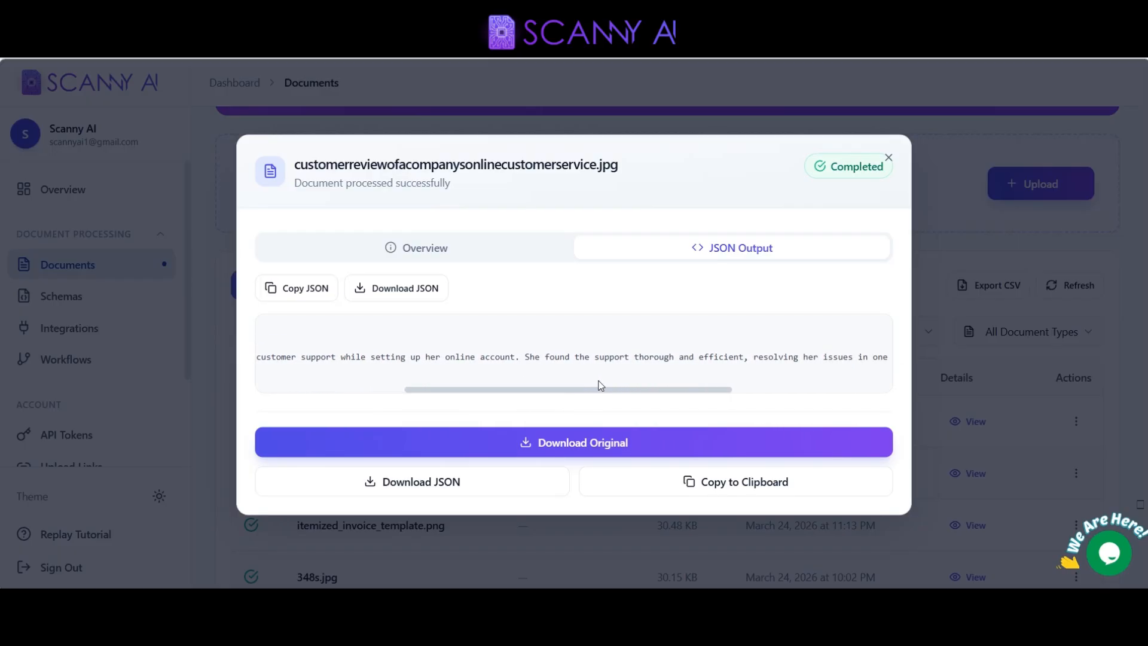
{"action": "left_click_drag", "start_coordinate": [601, 385], "coordinate": [785, 377]}
{"action": "left_click_drag", "start_coordinate": [718, 390], "coordinate": [319, 403]}
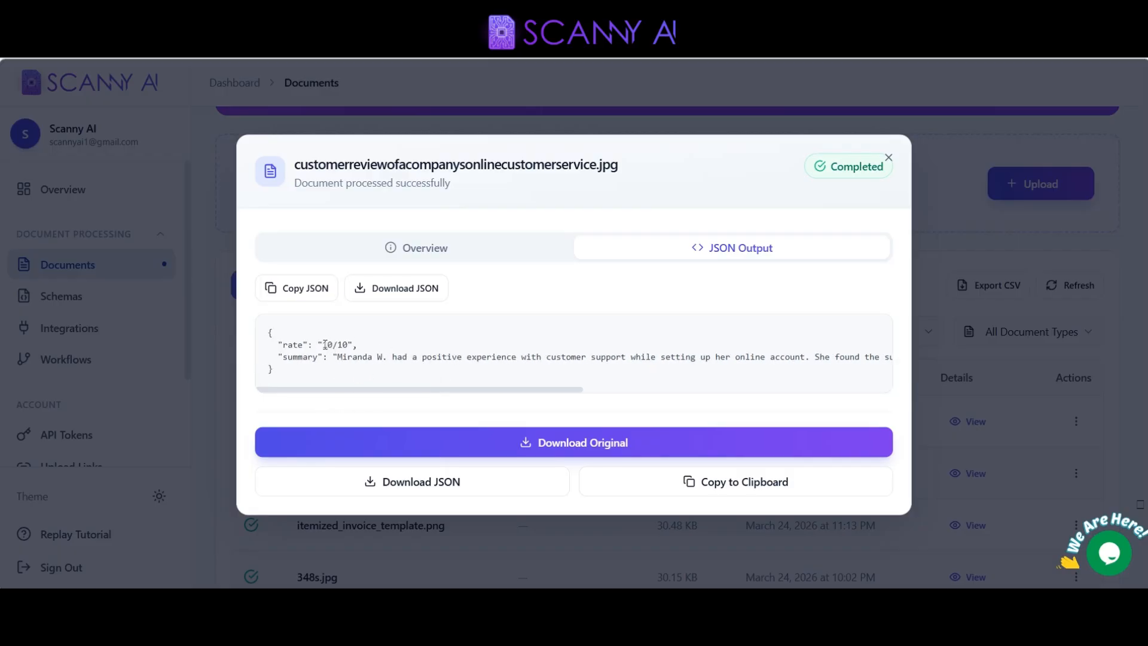
{"action": "left_click_drag", "start_coordinate": [325, 345], "coordinate": [345, 342]}
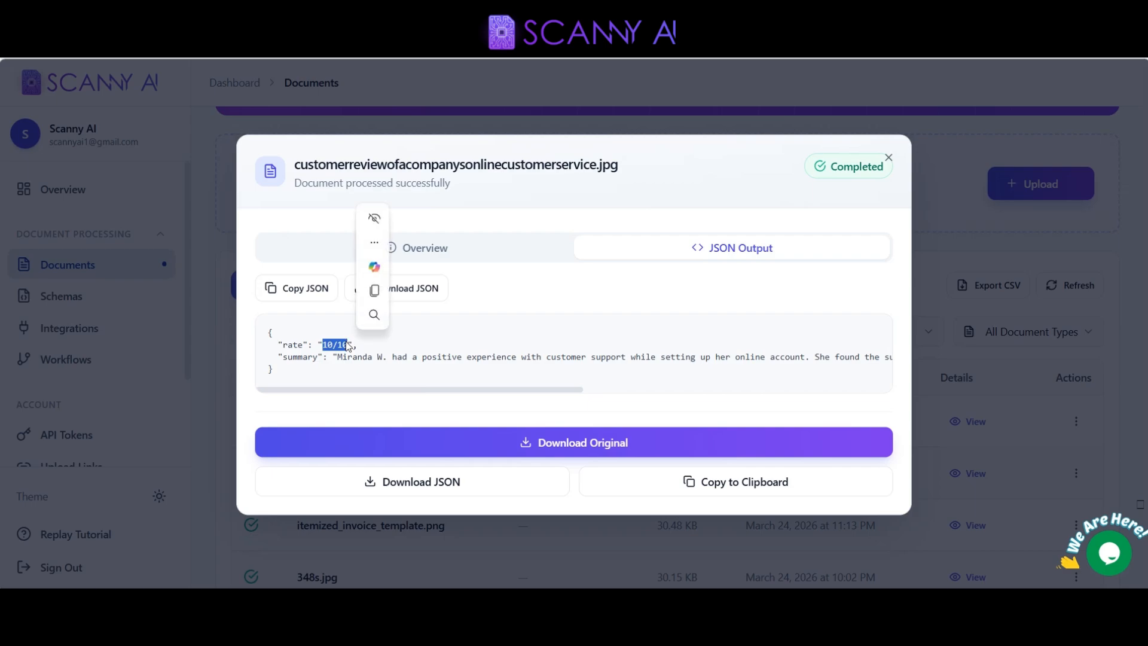
{"action": "left_click", "coordinate": [393, 350]}
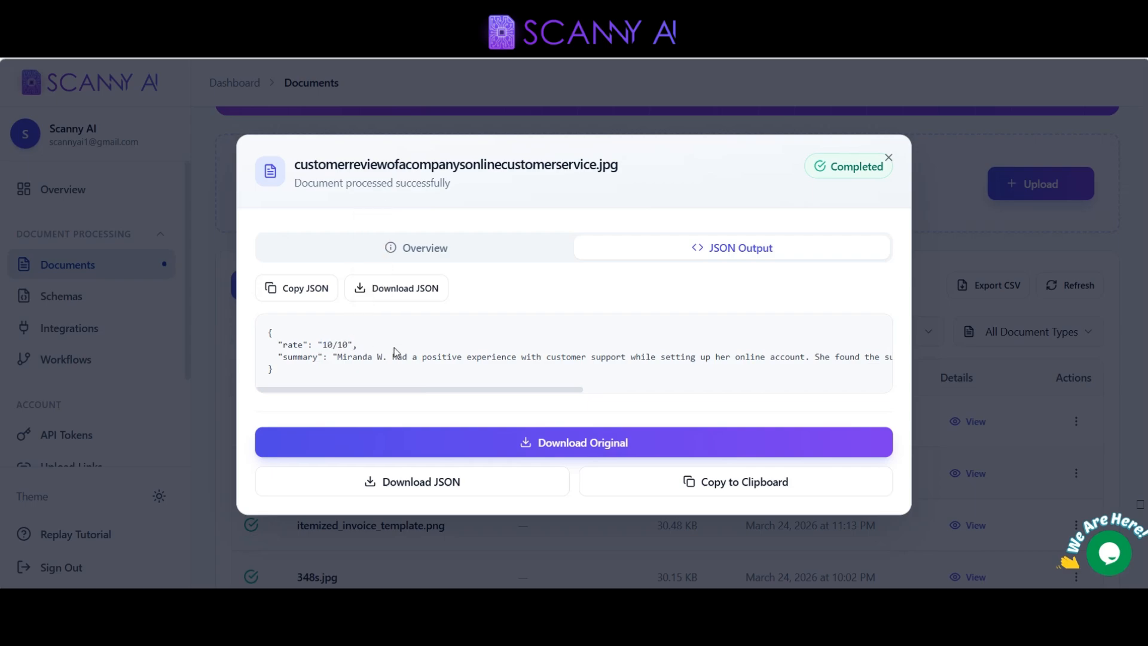